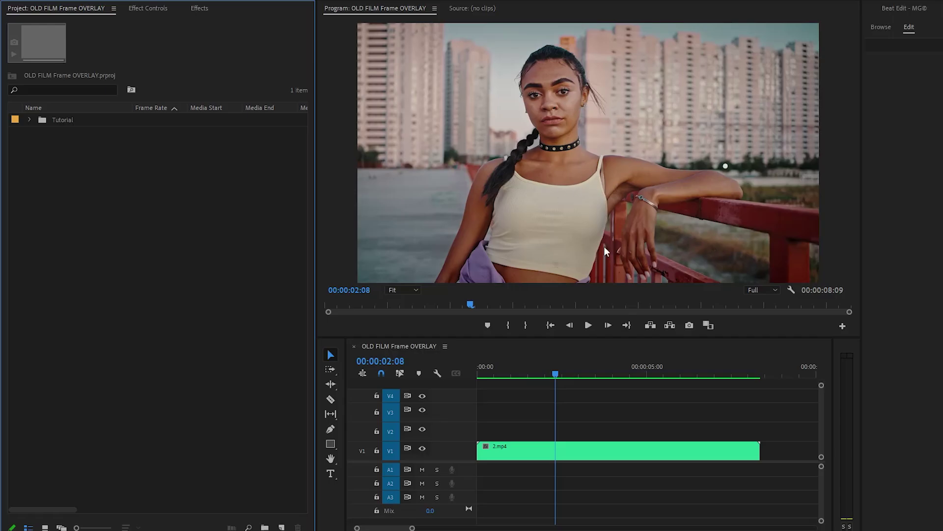
Scrub through the 2.mp4 clip to preview it and view the subscription pricing plans
{"action": "mouse_move", "coordinate": [557, 380]}
{"action": "left_mouse_down"}
{"action": "mouse_move", "coordinate": [500, 377]}
{"action": "mouse_move", "coordinate": [562, 384]}
{"action": "left_mouse_up"}
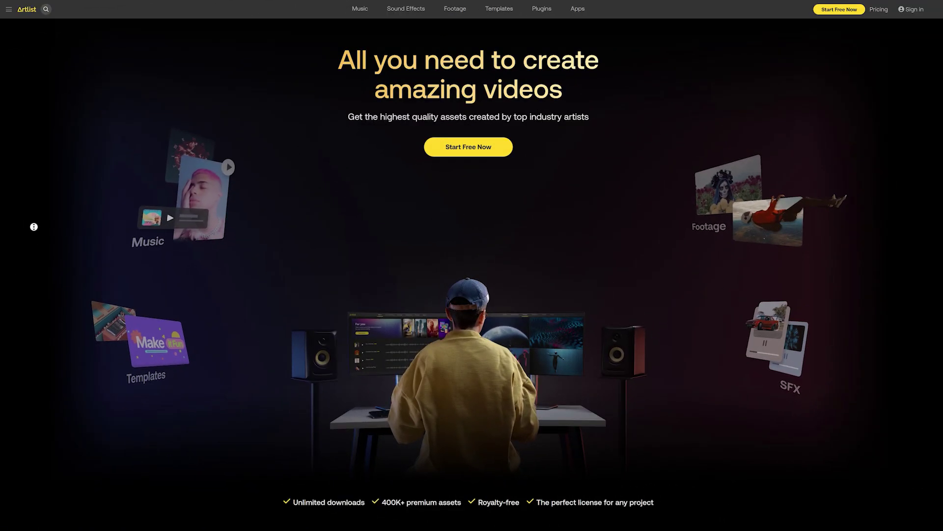
{"action": "scroll", "coordinate": [33, 226], "scroll_direction": "down", "scroll_amount": 1}
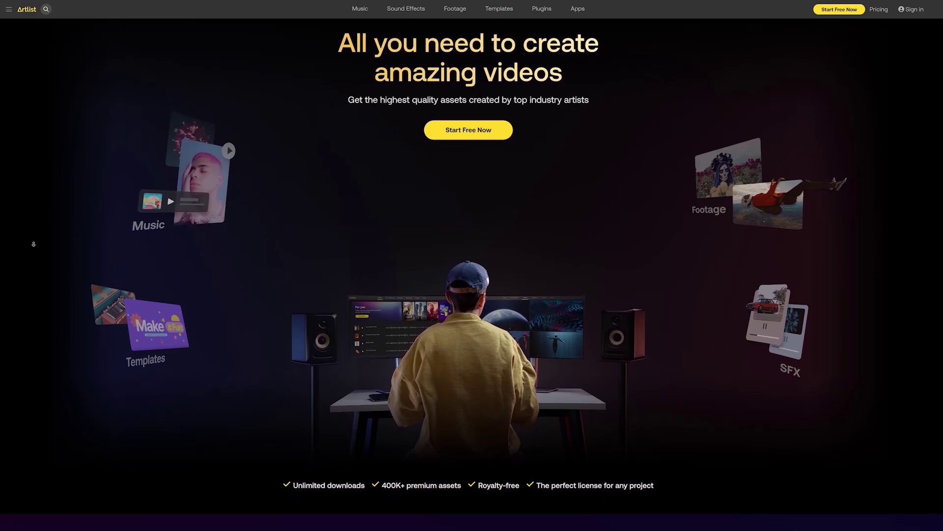
{"action": "scroll", "coordinate": [33, 244], "scroll_direction": "down", "scroll_amount": 4}
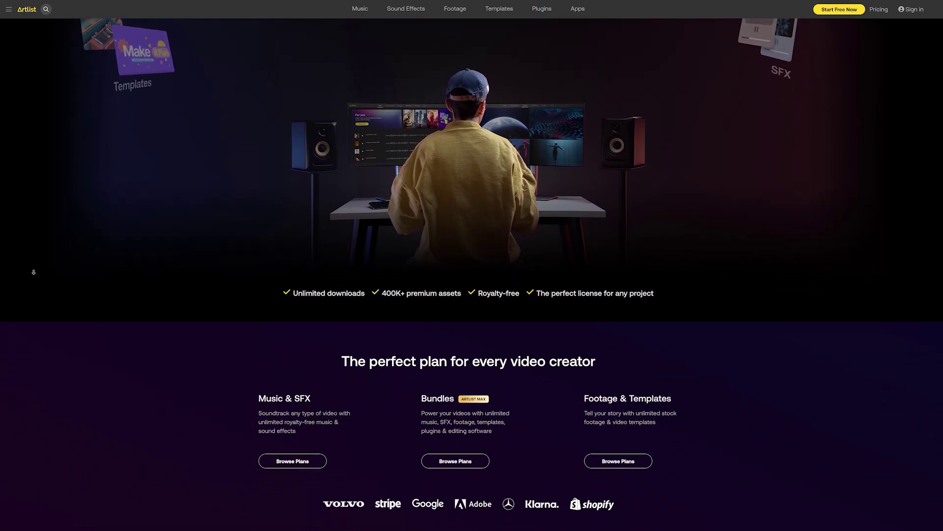
{"action": "scroll", "coordinate": [34, 272], "scroll_direction": "down", "scroll_amount": 8}
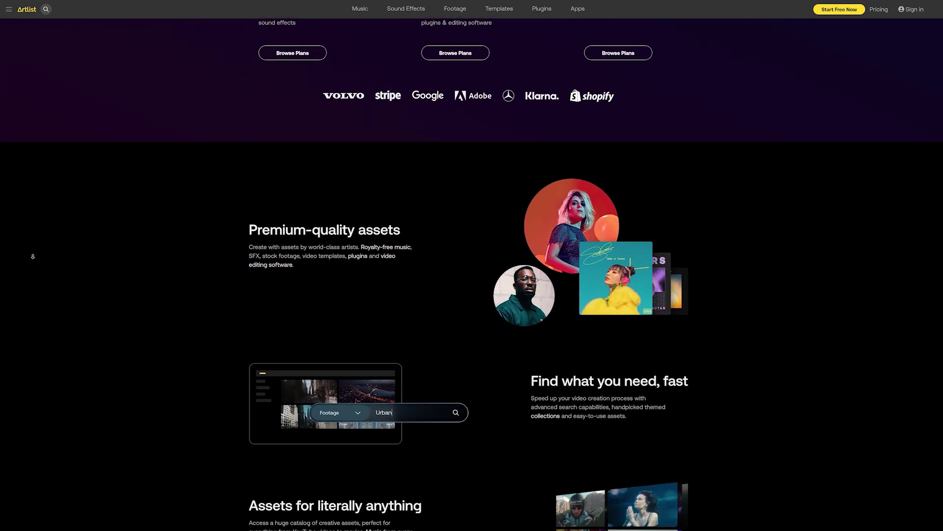
{"action": "scroll", "coordinate": [31, 248], "scroll_direction": "down", "scroll_amount": 2}
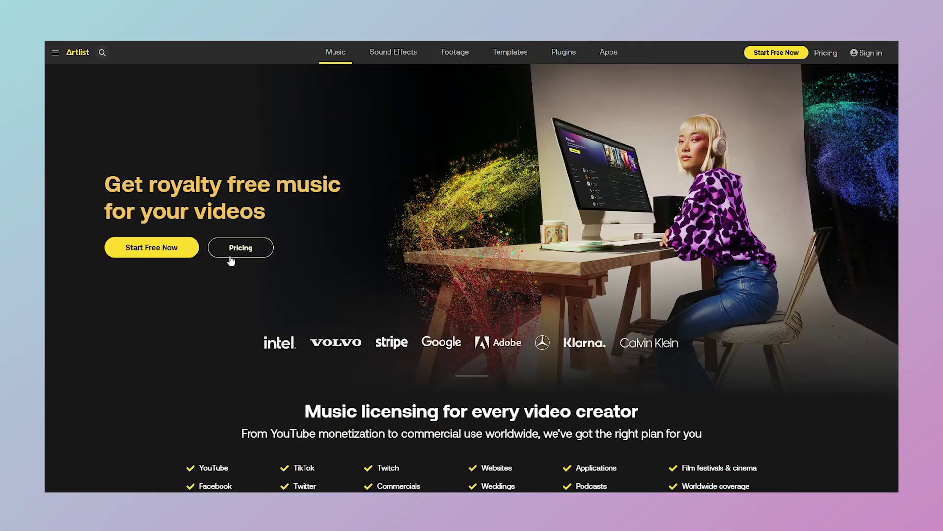
{"action": "left_click", "coordinate": [236, 251]}
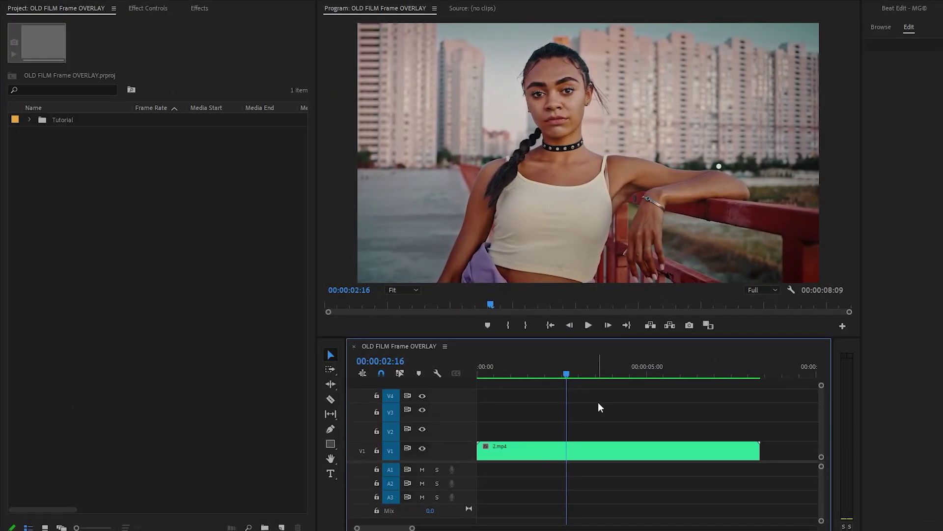
Create a new Adjustment Layer in the Project panel with default video settings
{"action": "right_click", "coordinate": [87, 190]}
{"action": "mouse_move", "coordinate": [133, 235]}
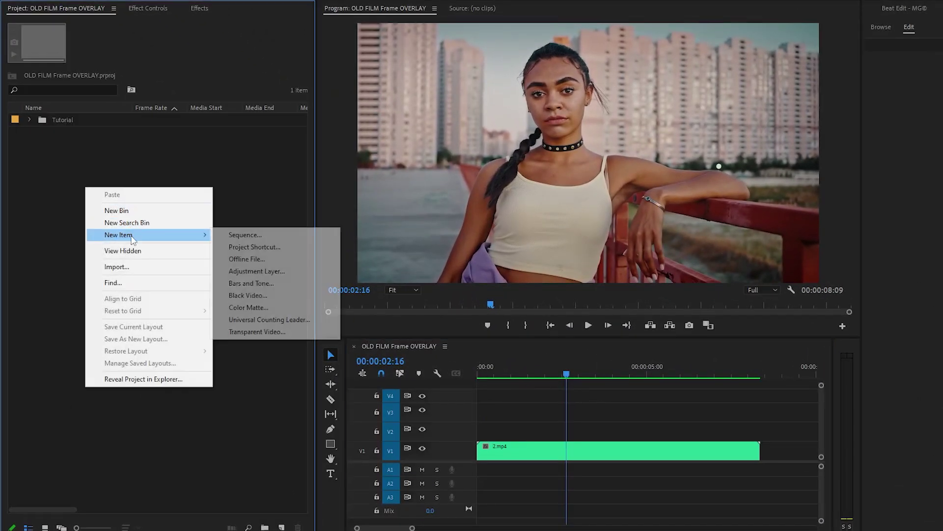
{"action": "left_click", "coordinate": [253, 272]}
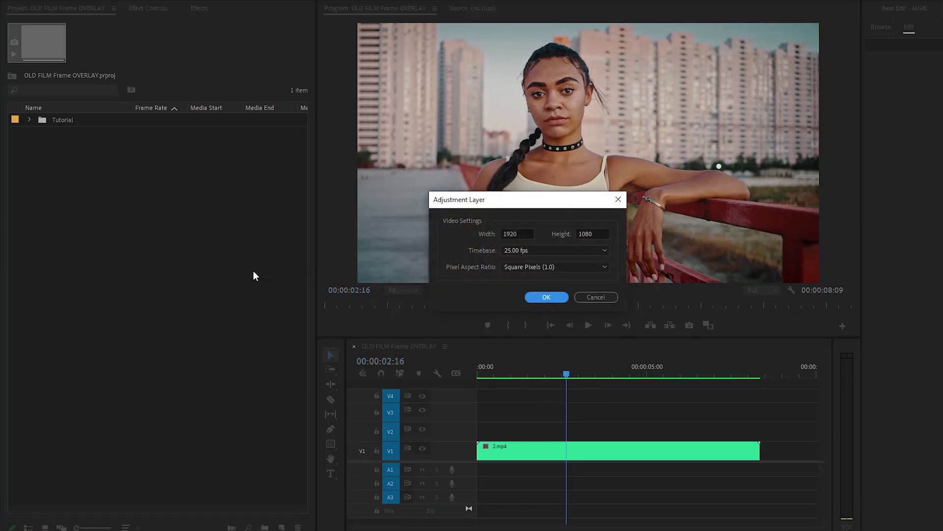
{"action": "left_click", "coordinate": [538, 298]}
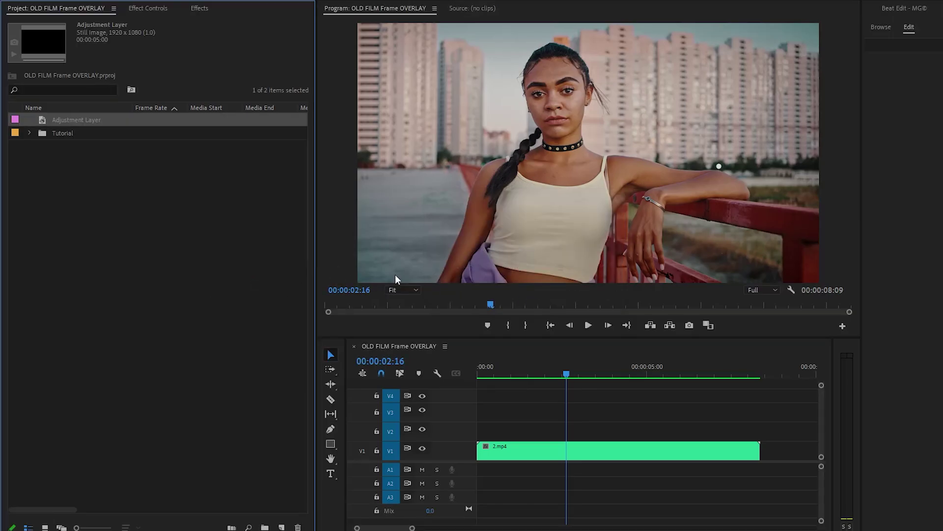
Place the adjustment layer on V2 above 2.mp4 and extend it to the clip's end
{"action": "left_click_drag", "start_coordinate": [41, 122], "coordinate": [450, 425]}
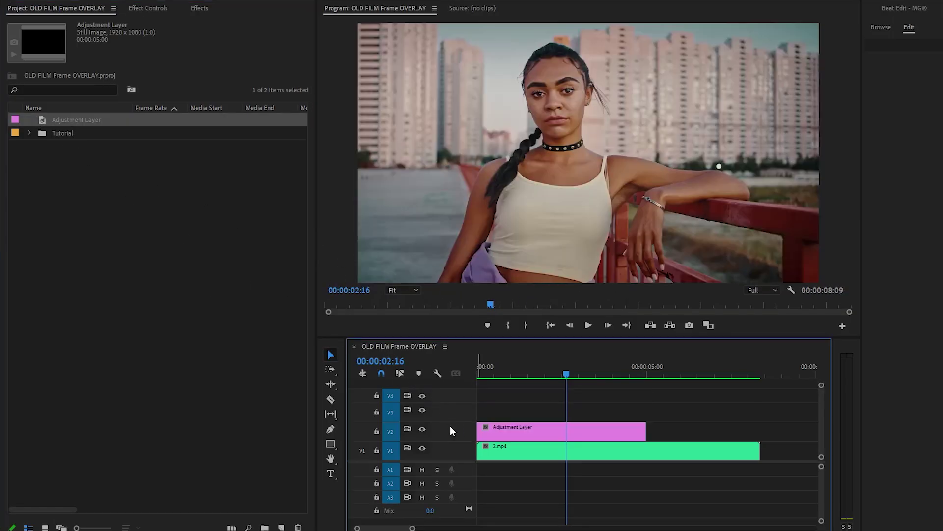
{"action": "left_click_drag", "start_coordinate": [646, 431], "coordinate": [754, 437]}
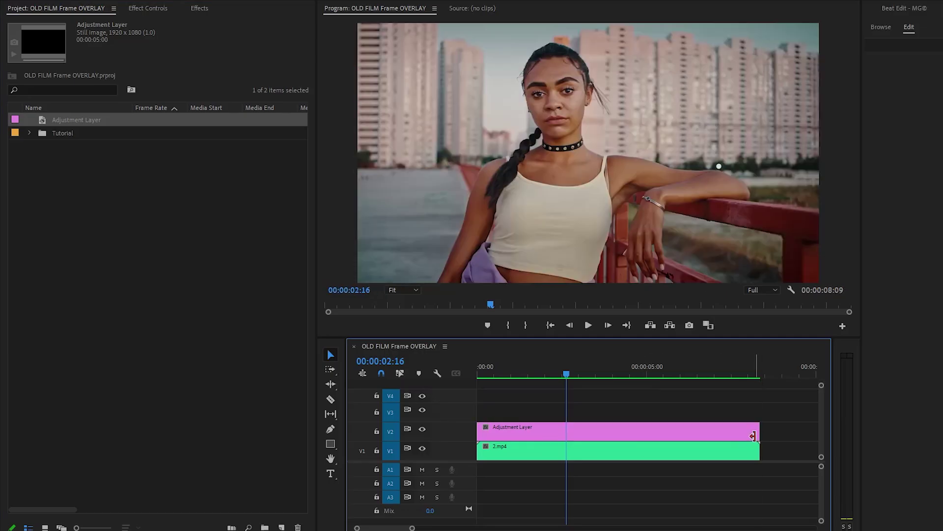
{"action": "left_click", "coordinate": [199, 11]}
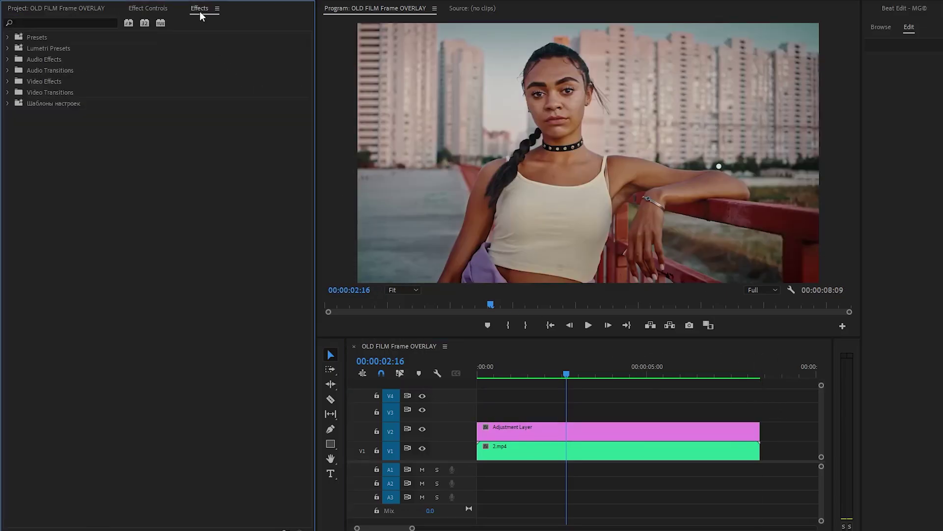
Search for 'Lumetri Color' and apply it to the adjustment layer
{"action": "left_click", "coordinate": [112, 22]}
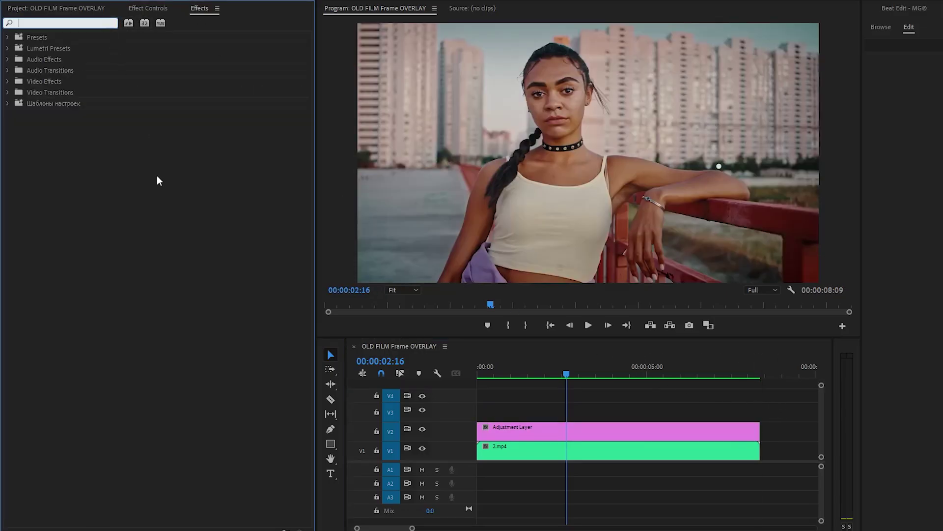
{"action": "type", "text": "Lumetri colo"}
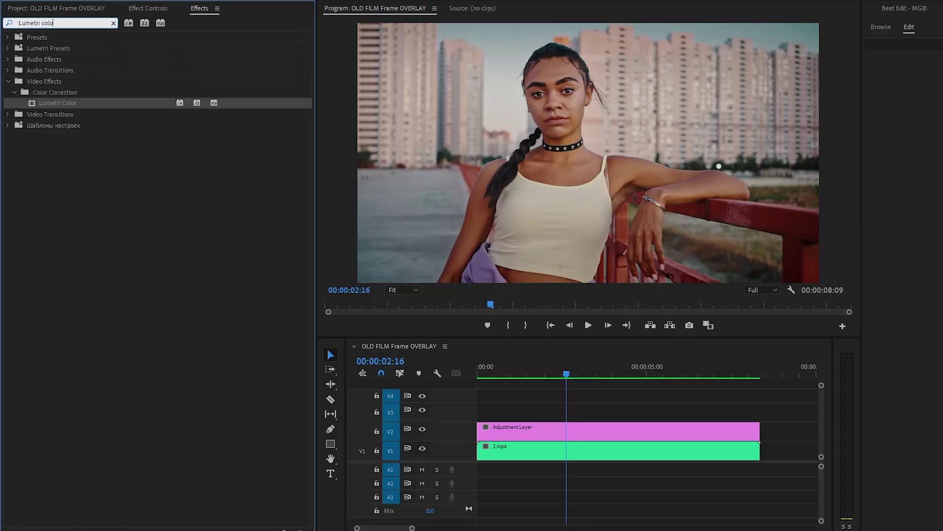
{"action": "left_click_drag", "start_coordinate": [50, 104], "coordinate": [514, 432]}
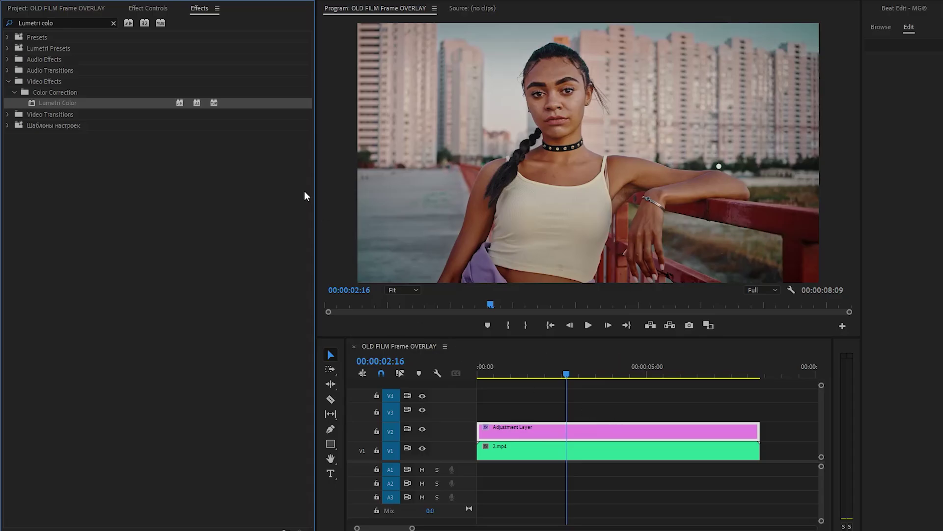
Show Lumetri Color in Effect Controls with its Basic Correction section expanded
{"action": "left_click", "coordinate": [161, 11]}
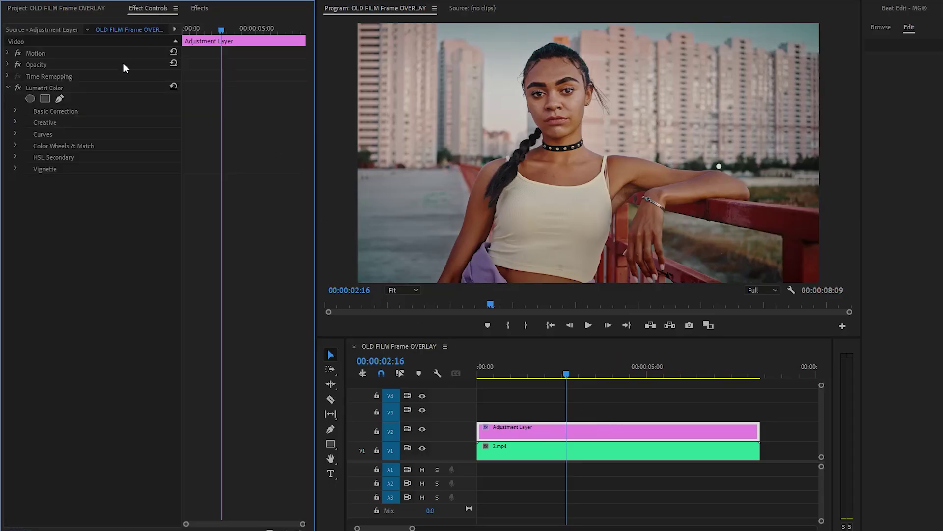
{"action": "left_click", "coordinate": [103, 91]}
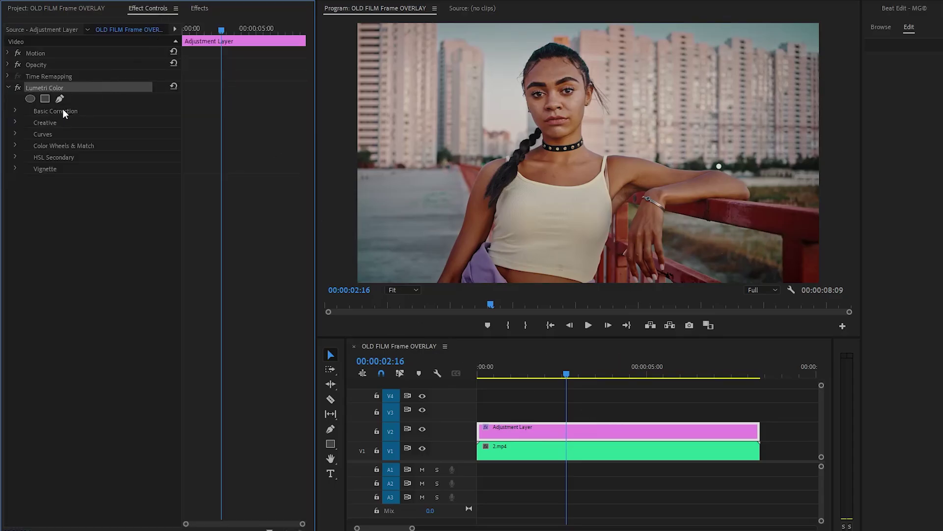
{"action": "left_click", "coordinate": [15, 112]}
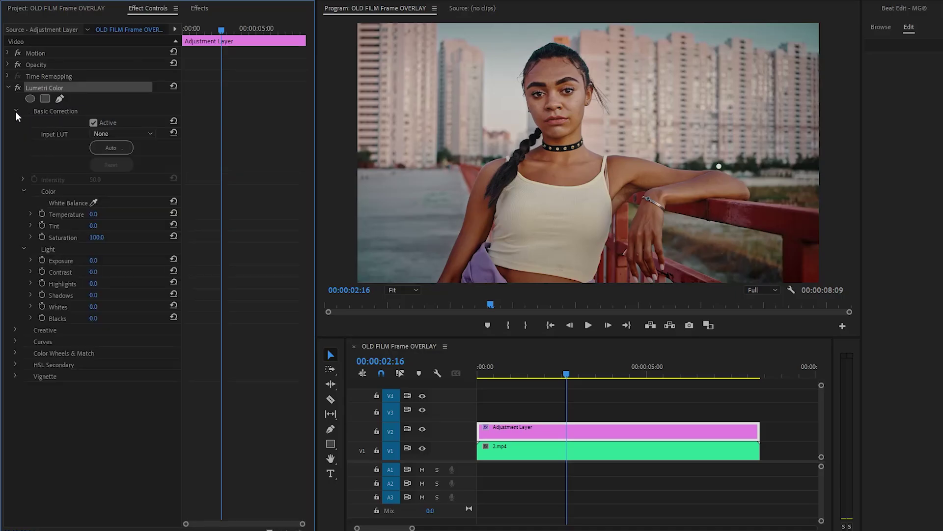
Set Lumetri Temperature to -29, Saturation to 80 and Exposure to -1
{"action": "left_click", "coordinate": [75, 213]}
{"action": "left_click", "coordinate": [94, 215]}
{"action": "type", "text": "-"}
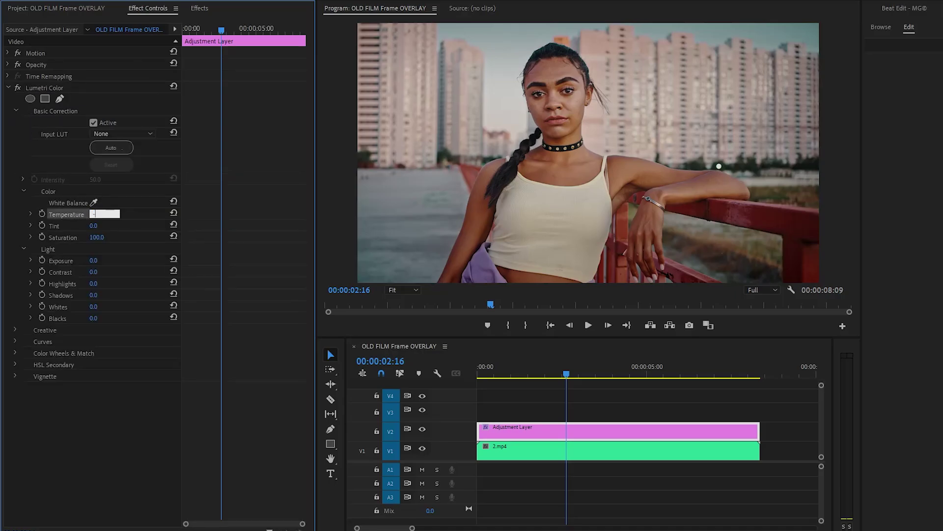
{"action": "type", "text": "29"}
{"action": "key", "text": "Return"}
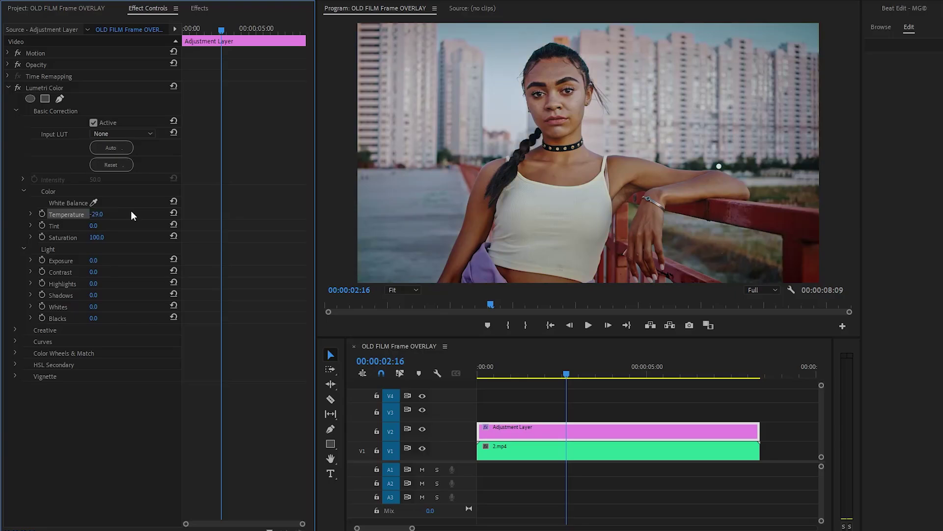
{"action": "left_click", "coordinate": [69, 239]}
{"action": "left_click", "coordinate": [95, 238]}
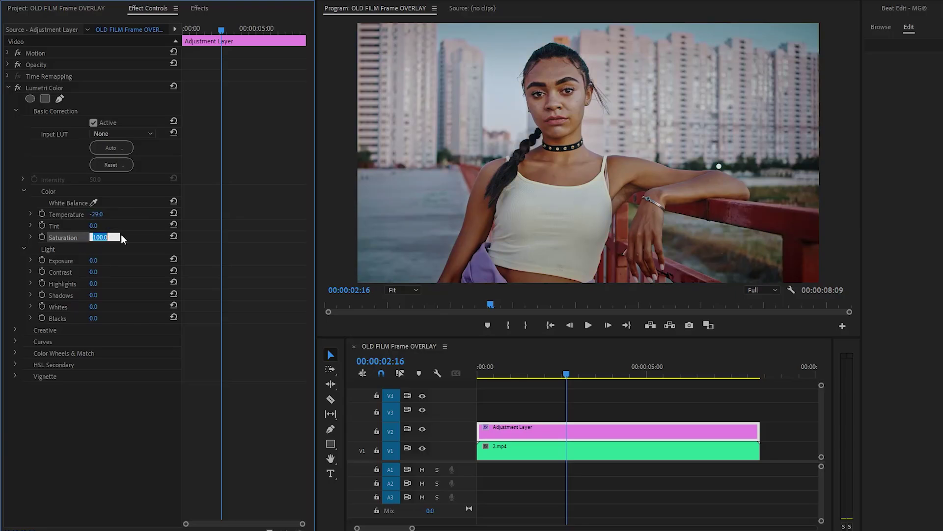
{"action": "type", "text": "80"}
{"action": "key", "text": "Return"}
{"action": "left_click", "coordinate": [66, 263]}
{"action": "left_click", "coordinate": [93, 260]}
{"action": "type", "text": "-1"}
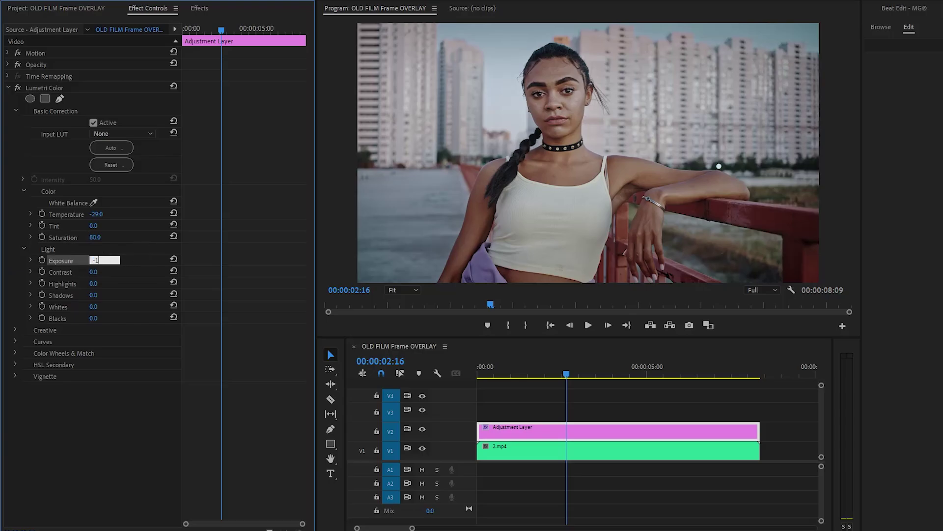
{"action": "key", "text": "Return"}
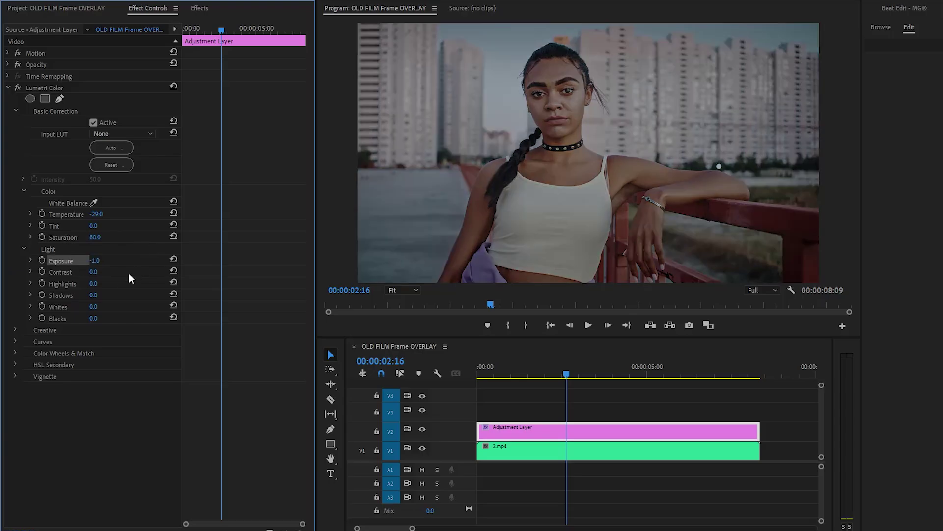
Set Contrast to 40, Highlights to -70 and Shadows to 100
{"action": "left_click", "coordinate": [93, 272]}
{"action": "type", "text": "40"}
{"action": "key", "text": "Return"}
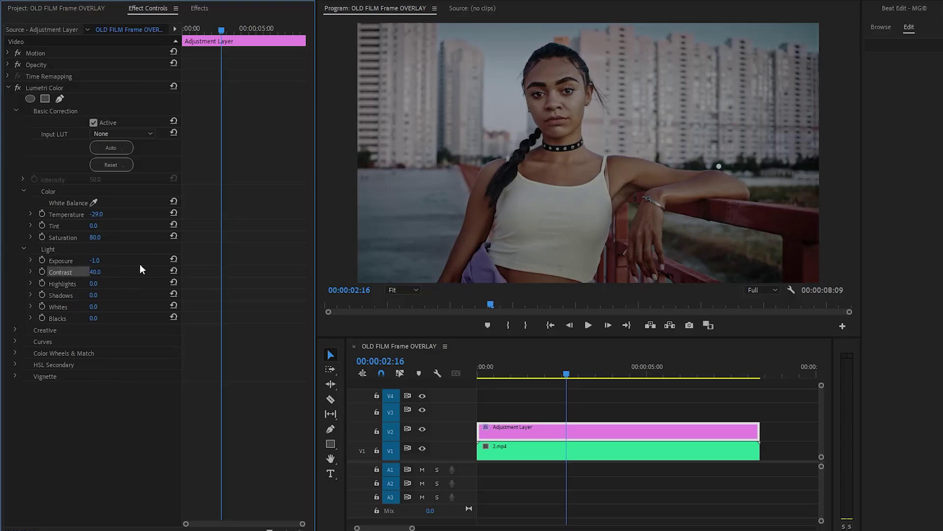
{"action": "left_click", "coordinate": [66, 284]}
{"action": "left_click", "coordinate": [92, 284]}
{"action": "type", "text": "-70"}
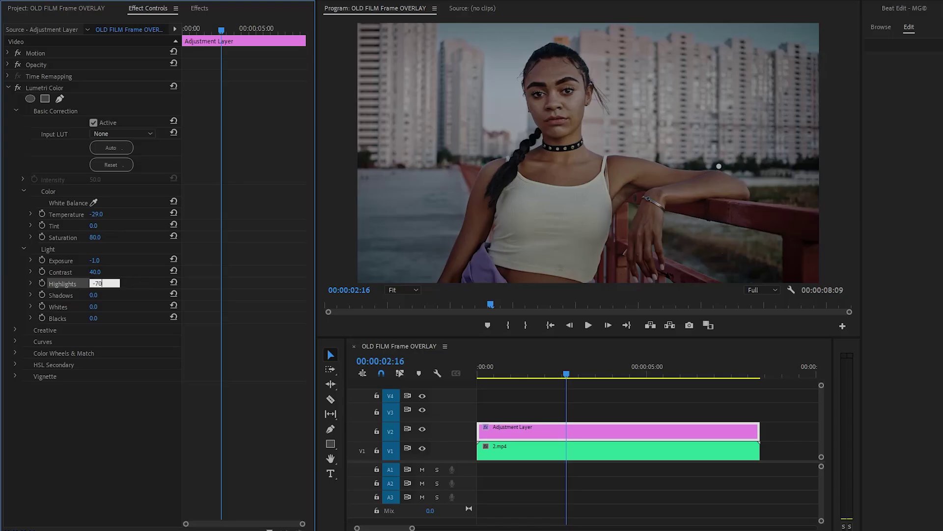
{"action": "key", "text": "Return"}
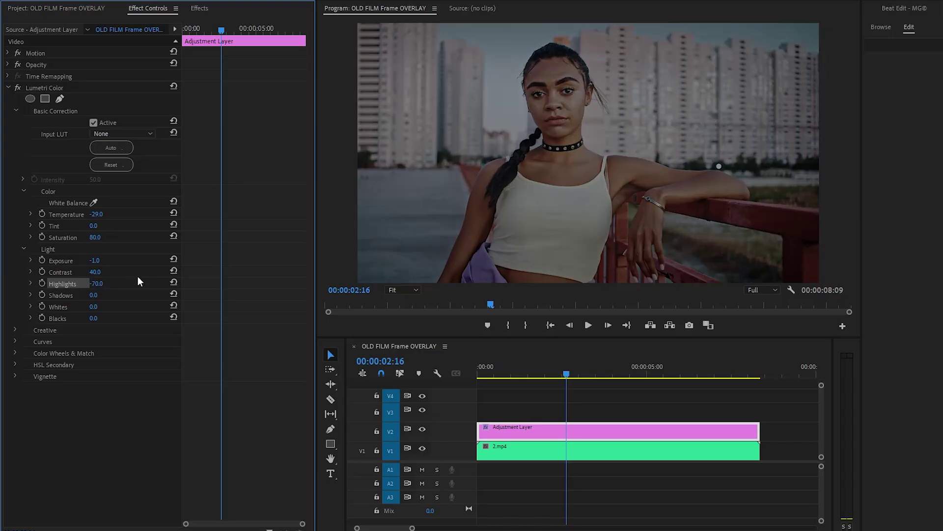
{"action": "left_click", "coordinate": [64, 294]}
{"action": "left_click", "coordinate": [92, 295]}
{"action": "type", "text": "100"}
{"action": "key", "text": "Return"}
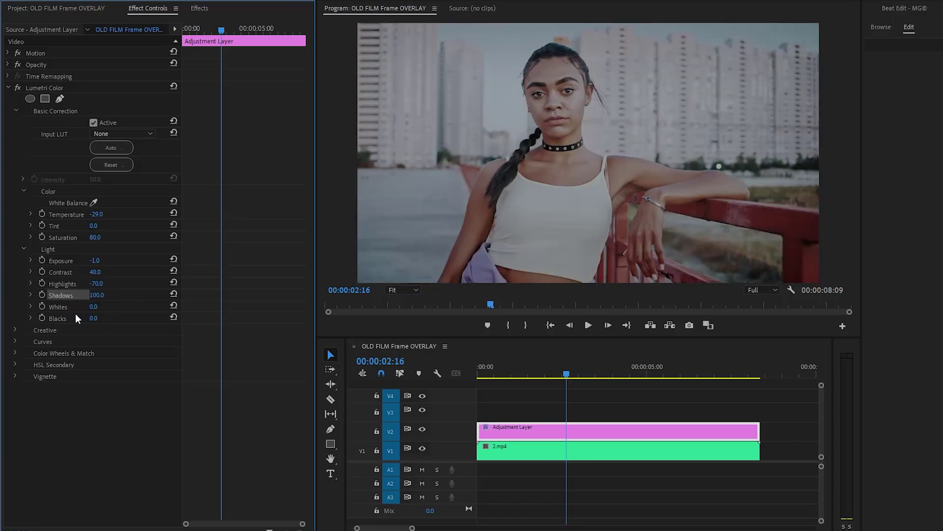
Set Whites to -70 and Blacks to -1, then collapse Basic Correction
{"action": "left_click", "coordinate": [61, 305]}
{"action": "left_click", "coordinate": [93, 306]}
{"action": "type", "text": "-70"}
{"action": "key", "text": "Return"}
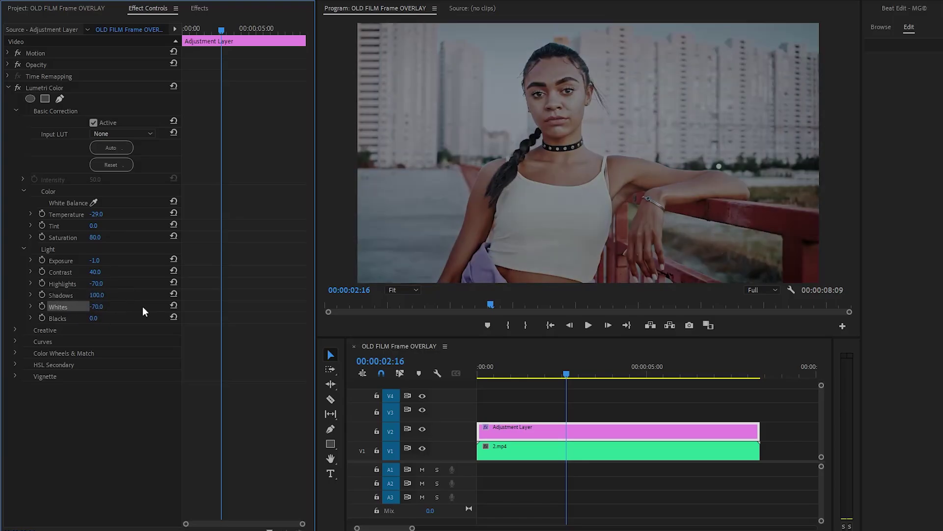
{"action": "left_click", "coordinate": [94, 318]}
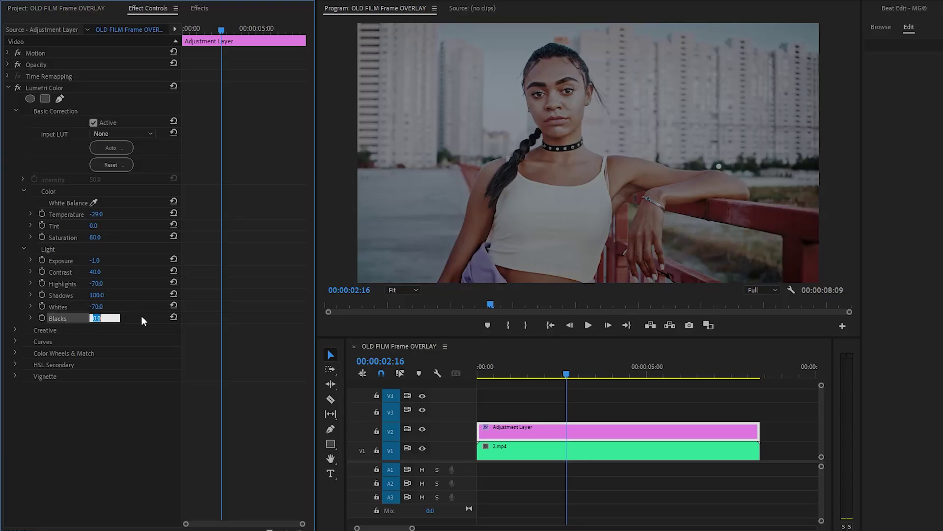
{"action": "type", "text": "-1"}
{"action": "key", "text": "Return"}
{"action": "left_click", "coordinate": [16, 111]}
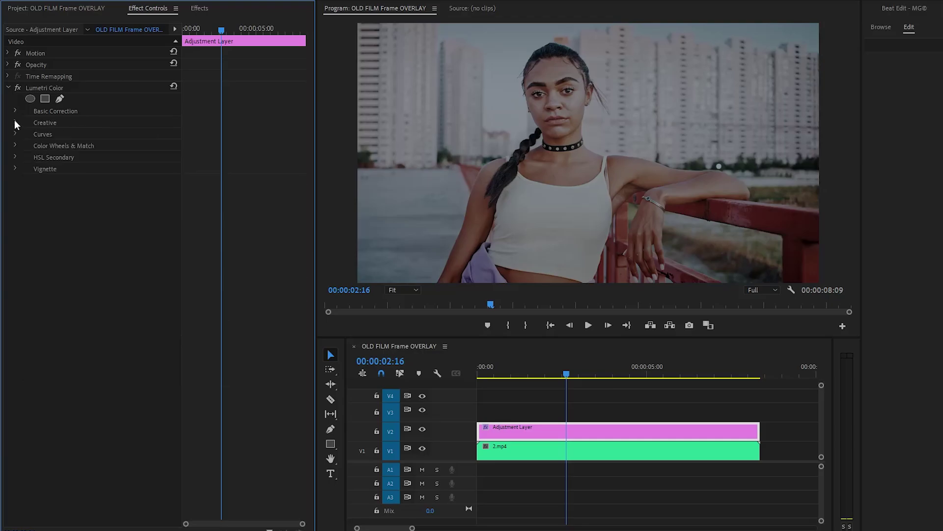
Choose the Kodak 5218 film-stock LUT as Lumetri's Creative look
{"action": "left_click", "coordinate": [14, 122]}
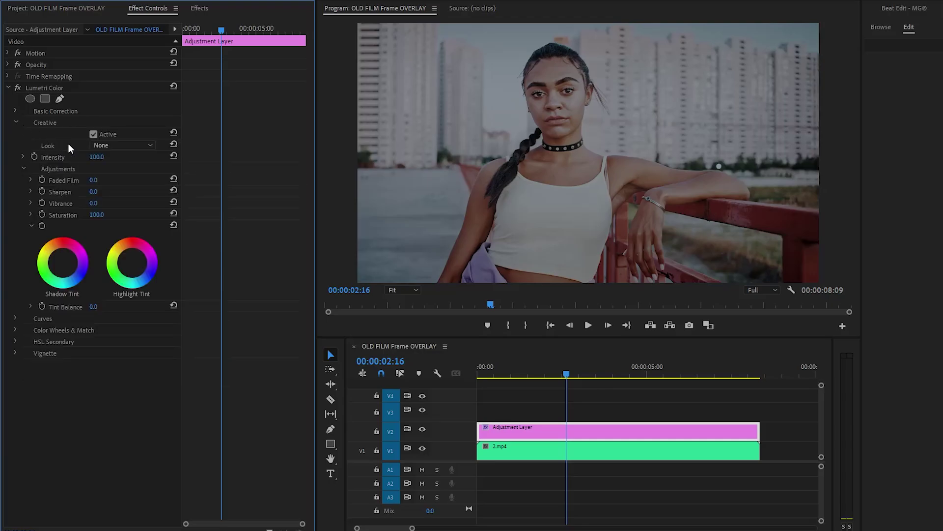
{"action": "left_click", "coordinate": [123, 146]}
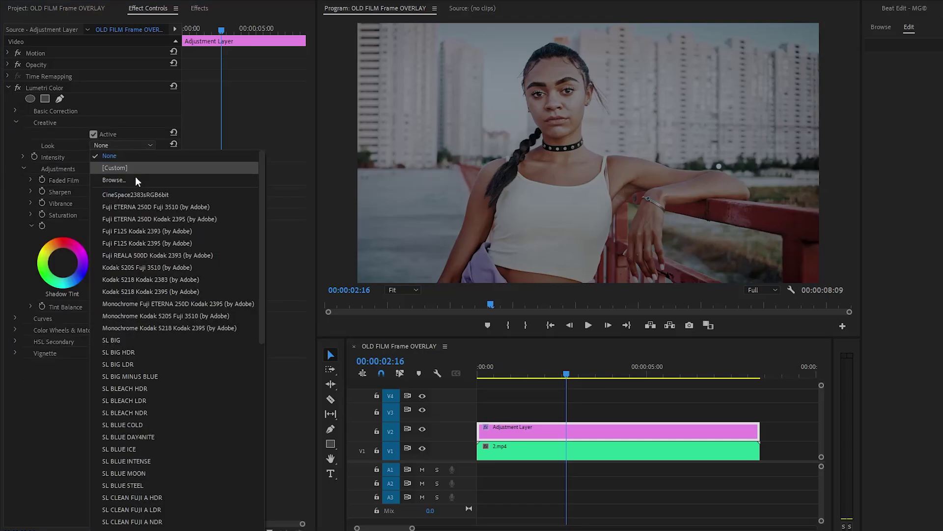
{"action": "left_click", "coordinate": [212, 280]}
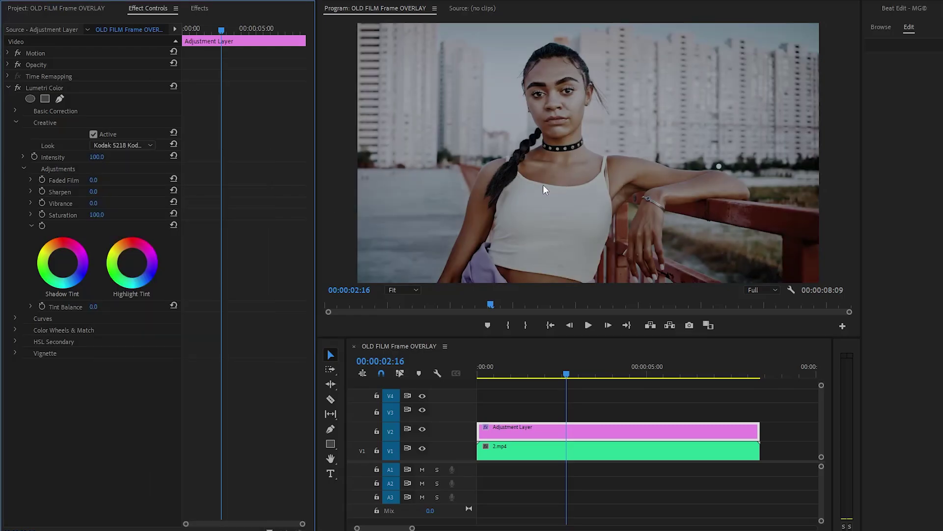
{"action": "left_click", "coordinate": [16, 122]}
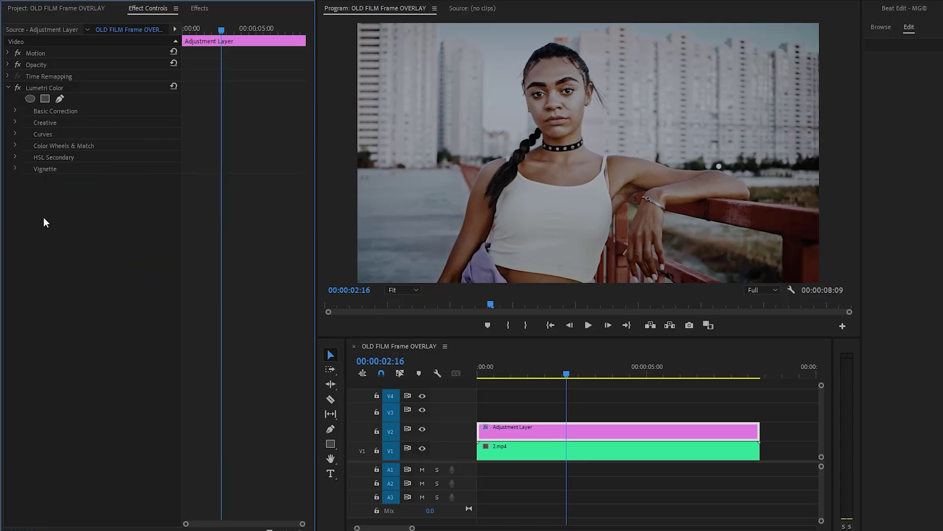
{"action": "left_click", "coordinate": [201, 8]}
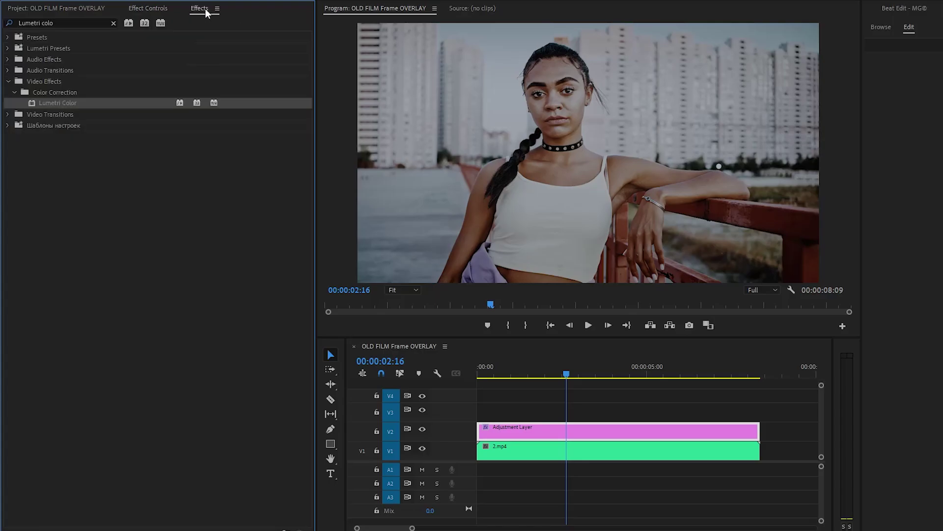
Search 'Grid', apply the Grid effect to the Adjustment Layer and select it in Effect Controls
{"action": "left_click", "coordinate": [114, 24]}
{"action": "left_click", "coordinate": [79, 26]}
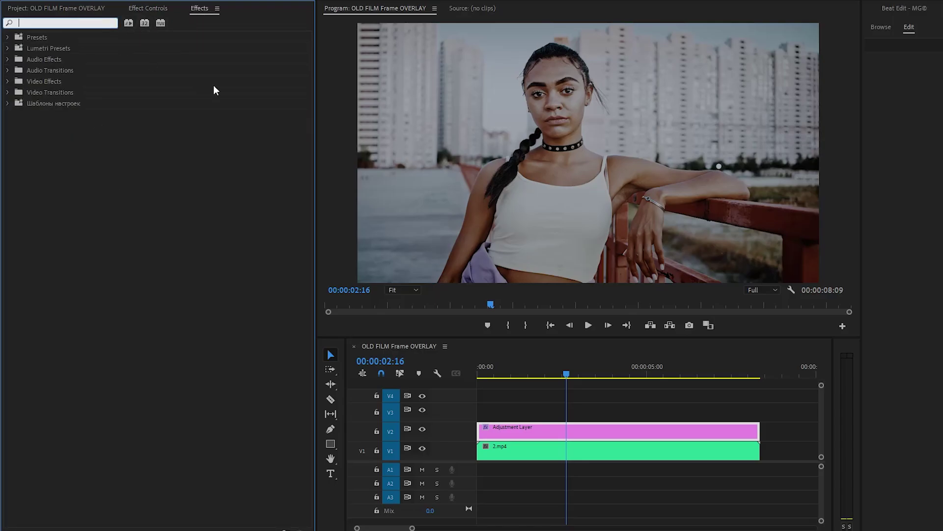
{"action": "type", "text": "Grid"}
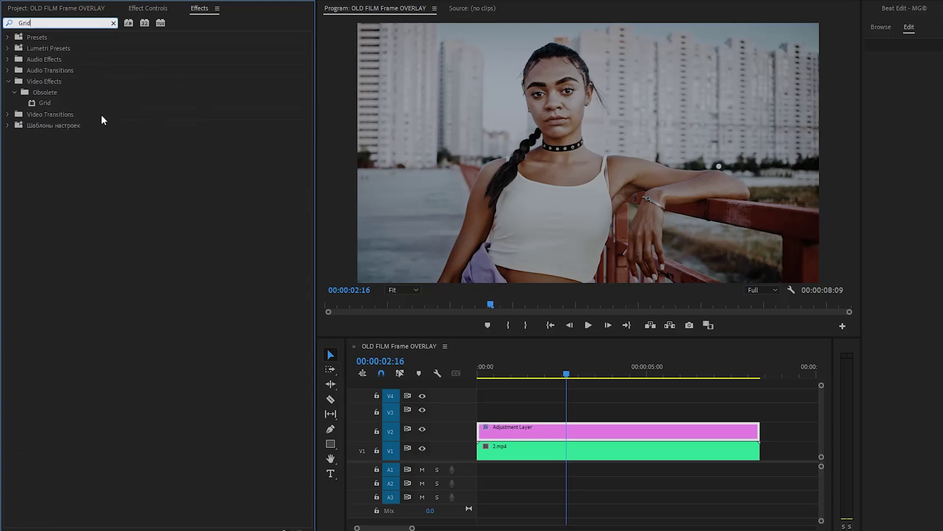
{"action": "left_click", "coordinate": [32, 102]}
{"action": "left_click_drag", "start_coordinate": [435, 374], "coordinate": [521, 431]}
{"action": "left_click", "coordinate": [148, 9]}
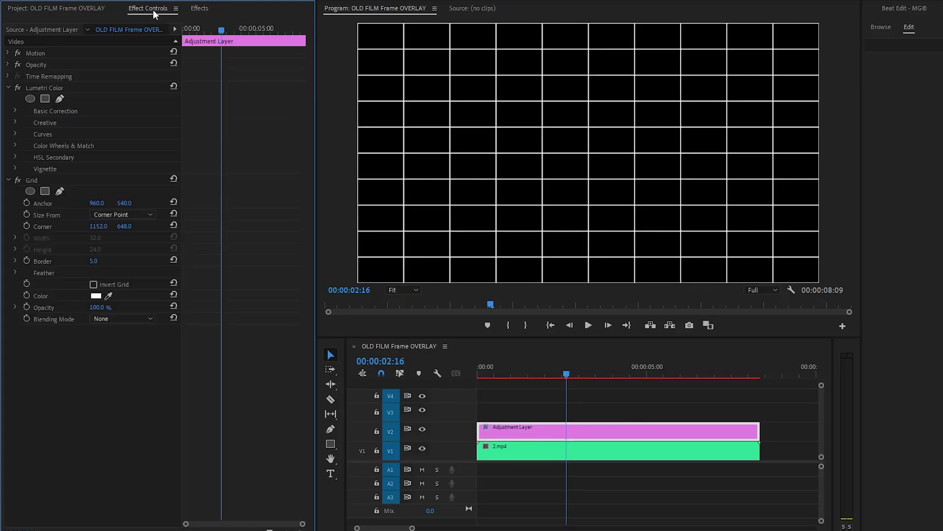
{"action": "left_click", "coordinate": [29, 180]}
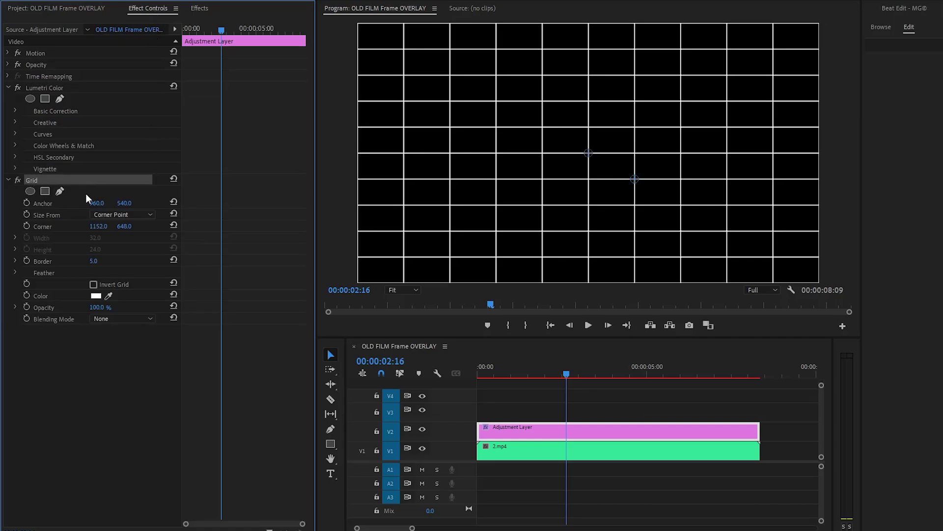
{"action": "left_click", "coordinate": [42, 205]}
Set the Grid anchor to 1137, -16
{"action": "left_click", "coordinate": [97, 203]}
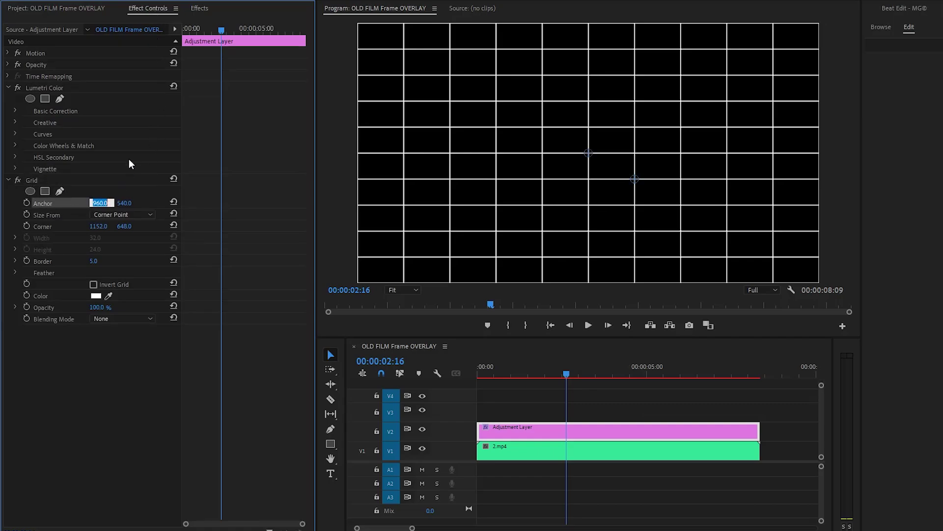
{"action": "type", "text": "1137"}
{"action": "key", "text": "Return"}
{"action": "left_click", "coordinate": [138, 202]}
{"action": "type", "text": "-16"}
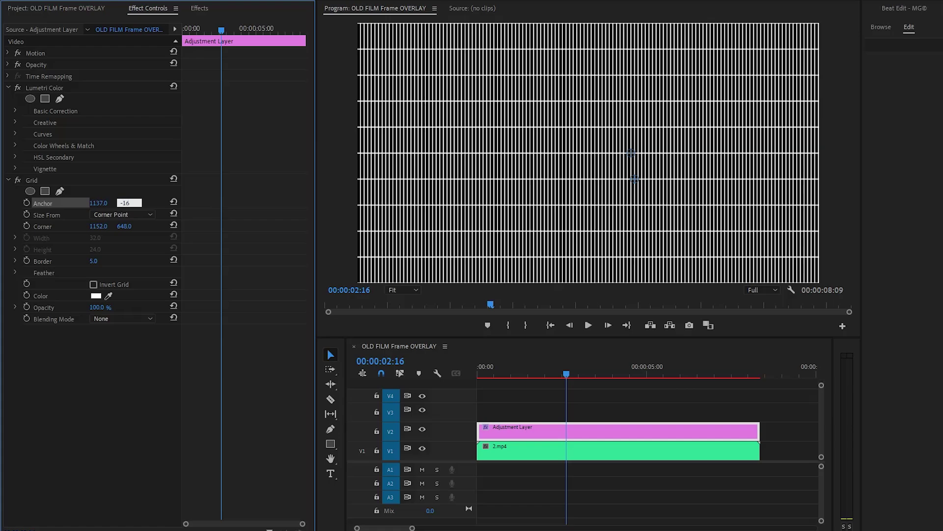
{"action": "key", "text": "Return"}
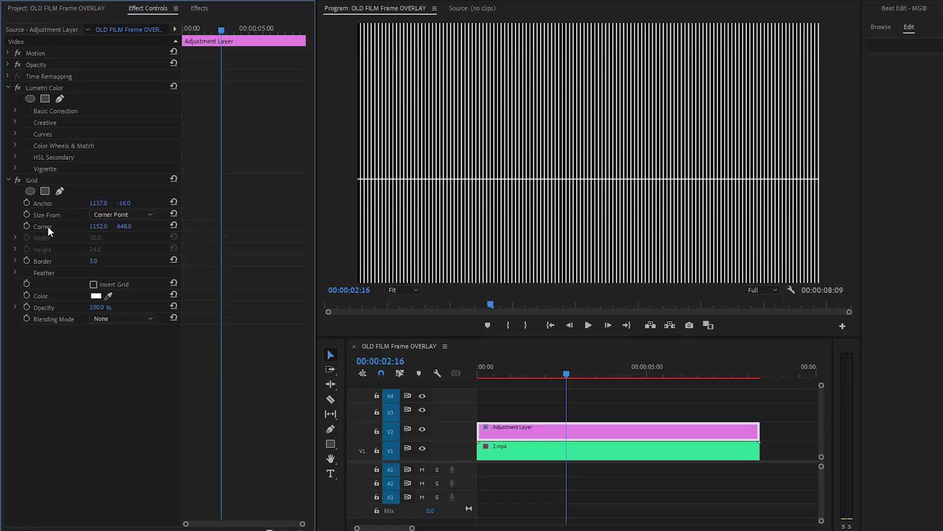
Set the Grid corner to 1748, 1233
{"action": "left_click", "coordinate": [111, 227]}
{"action": "type", "text": "1748"}
{"action": "key", "text": "Return"}
{"action": "left_click", "coordinate": [126, 227]}
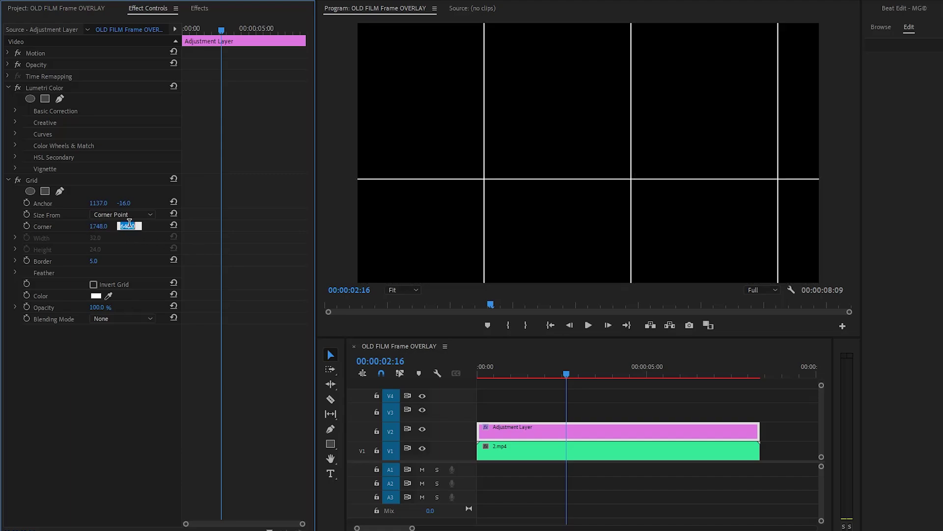
{"action": "type", "text": "1233"}
{"action": "key", "text": "Return"}
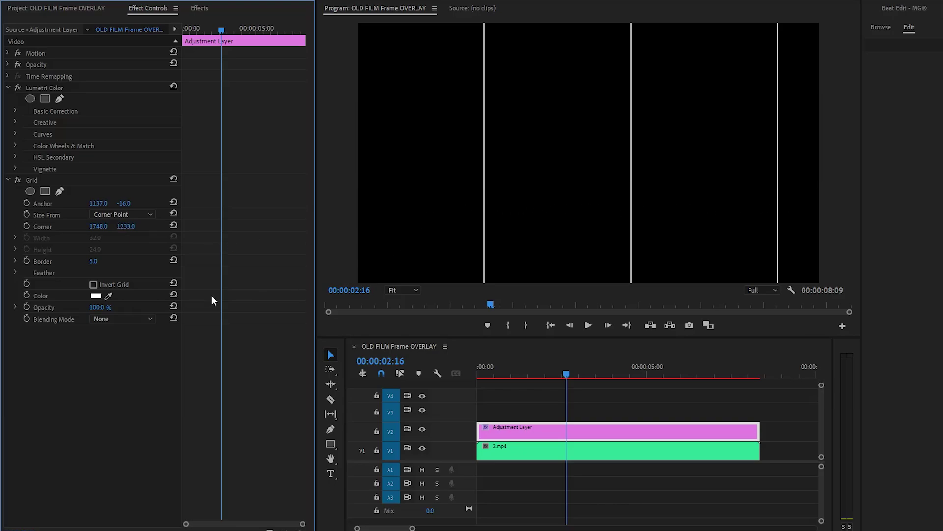
{"action": "left_click", "coordinate": [44, 297]}
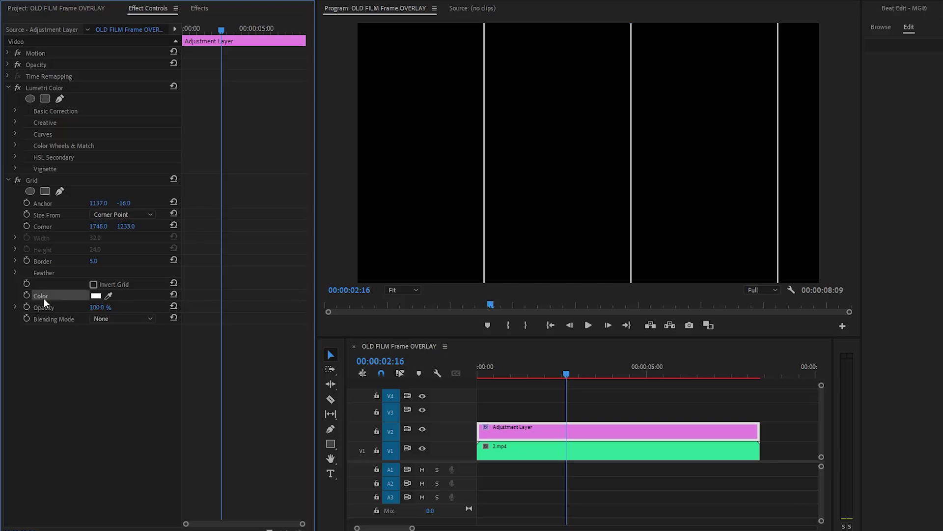
Color the grid lines 1e1e1e and set Grid blending mode to Multiply
{"action": "left_click", "coordinate": [96, 295]}
{"action": "left_click", "coordinate": [592, 329]}
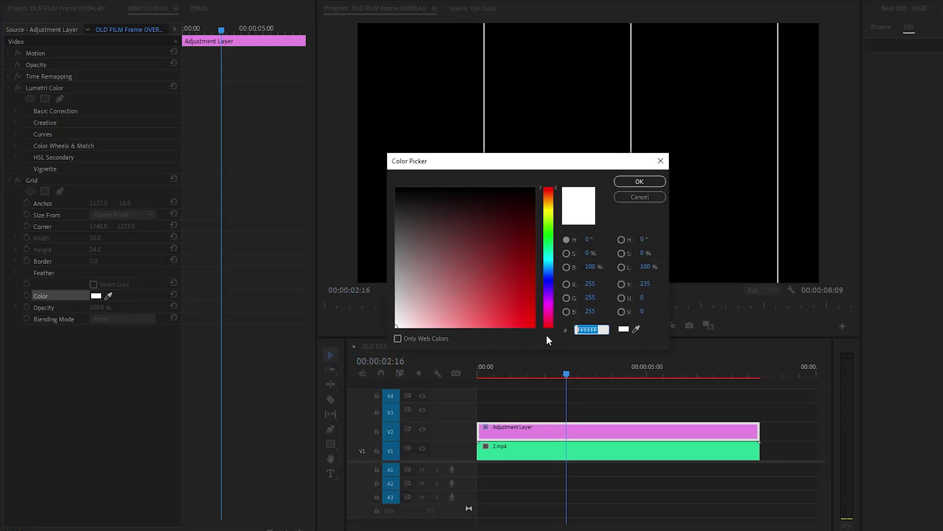
{"action": "type", "text": "1e1e1e"}
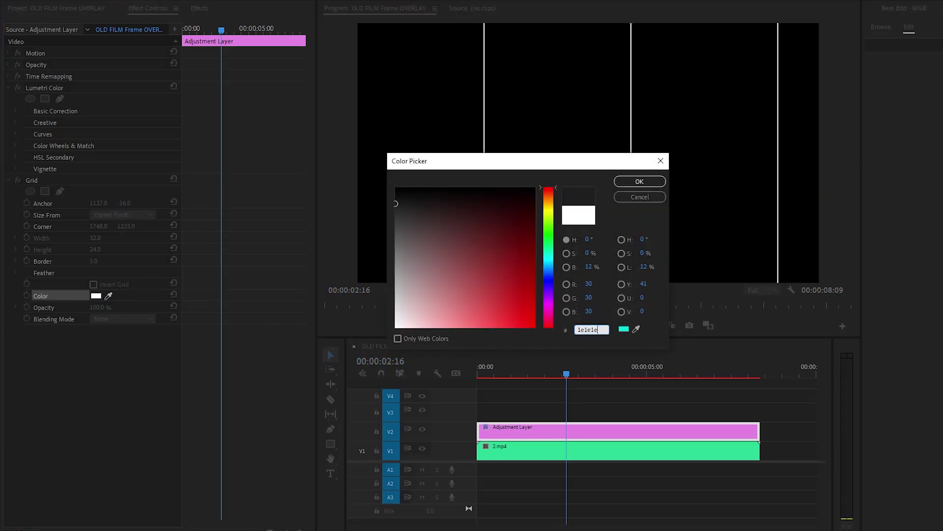
{"action": "left_click", "coordinate": [639, 182]}
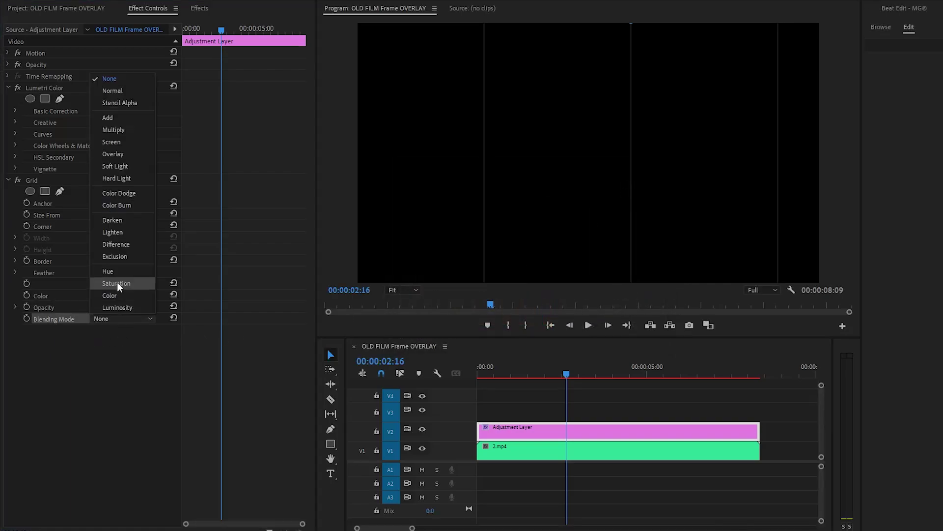
{"action": "left_click", "coordinate": [138, 131]}
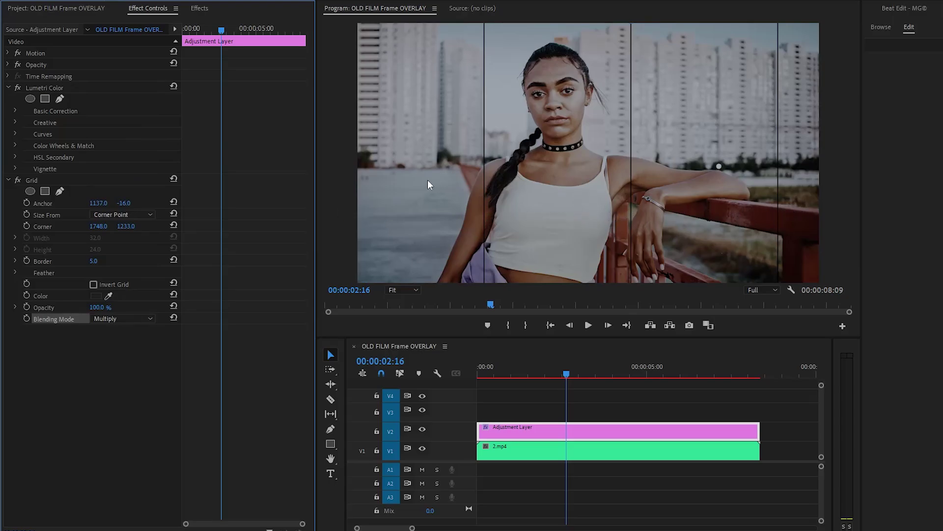
{"action": "key", "text": "Right"}
{"action": "key", "text": "Right"}
{"action": "key", "text": "Right"}
{"action": "key", "text": "Right"}
{"action": "key", "text": "Right"}
{"action": "key", "text": "Right"}
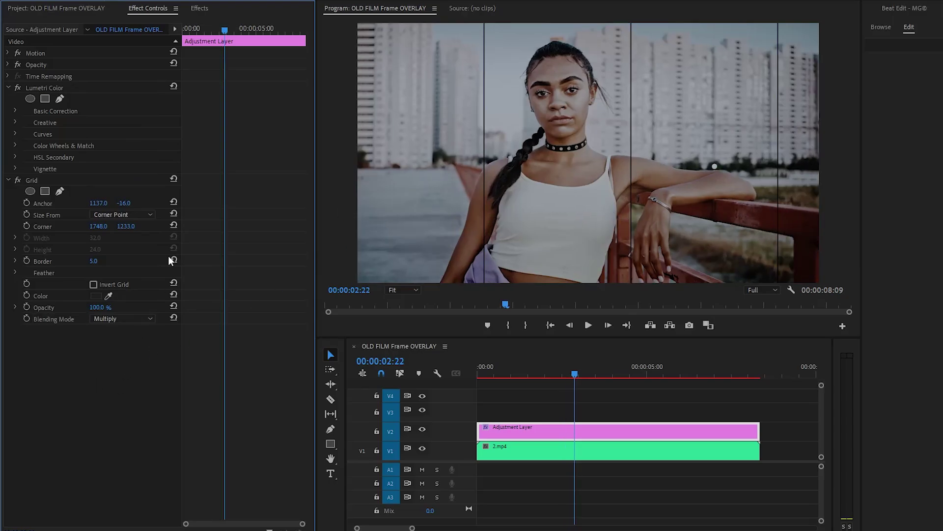
Set Grid opacity to 50% near the clip start and start keyframing it
{"action": "left_click_drag", "start_coordinate": [226, 26], "coordinate": [173, 31]}
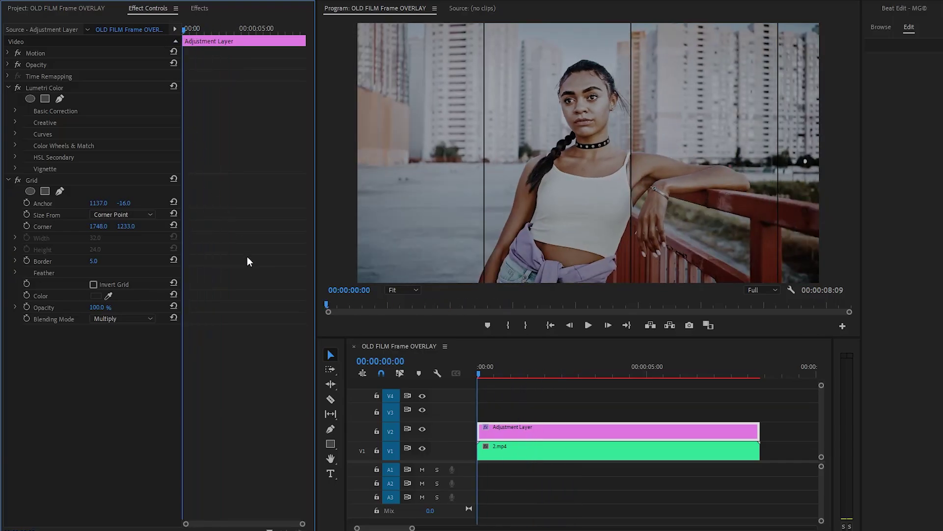
{"action": "key", "text": "Right"}
{"action": "key", "text": "Right"}
{"action": "key", "text": "Right"}
{"action": "key", "text": "Right"}
{"action": "key", "text": "Right"}
{"action": "key", "text": "Right"}
{"action": "key", "text": "Right"}
{"action": "key", "text": "Right"}
{"action": "key", "text": "Right"}
{"action": "key", "text": "Right"}
{"action": "key", "text": "Right"}
{"action": "key", "text": "Right"}
{"action": "key", "text": "Right"}
{"action": "key", "text": "Right"}
{"action": "key", "text": "Right"}
{"action": "key", "text": "Right"}
{"action": "key", "text": "Right"}
{"action": "key", "text": "Right"}
{"action": "key", "text": "Right"}
{"action": "key", "text": "Right"}
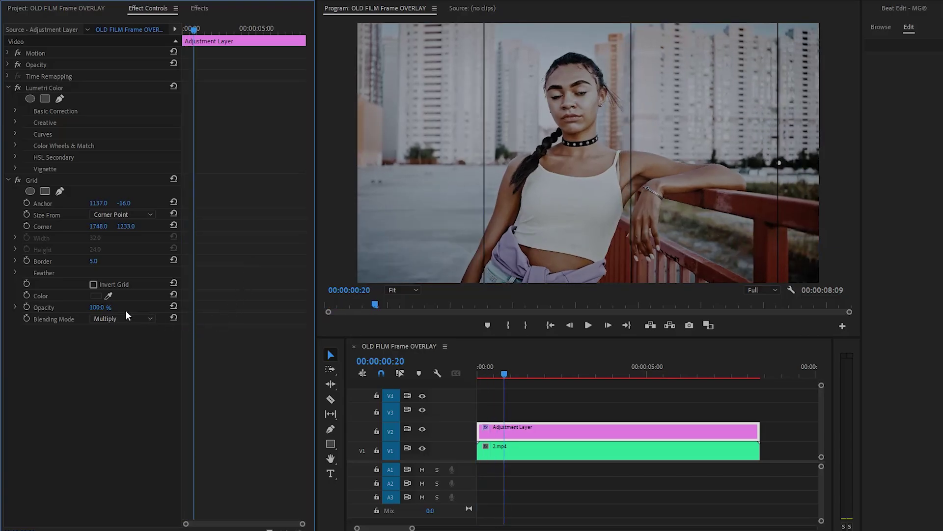
{"action": "type", "text": "50"}
{"action": "key", "text": "Return"}
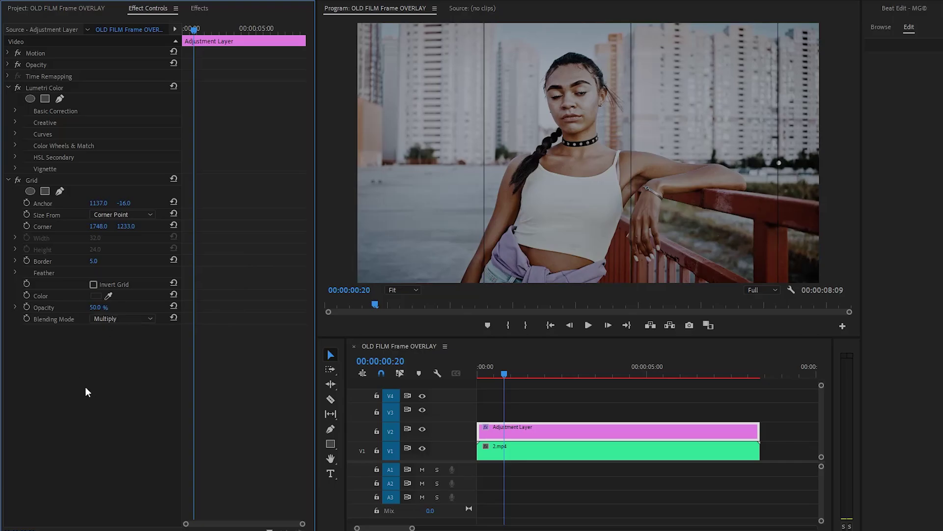
{"action": "left_click", "coordinate": [27, 307]}
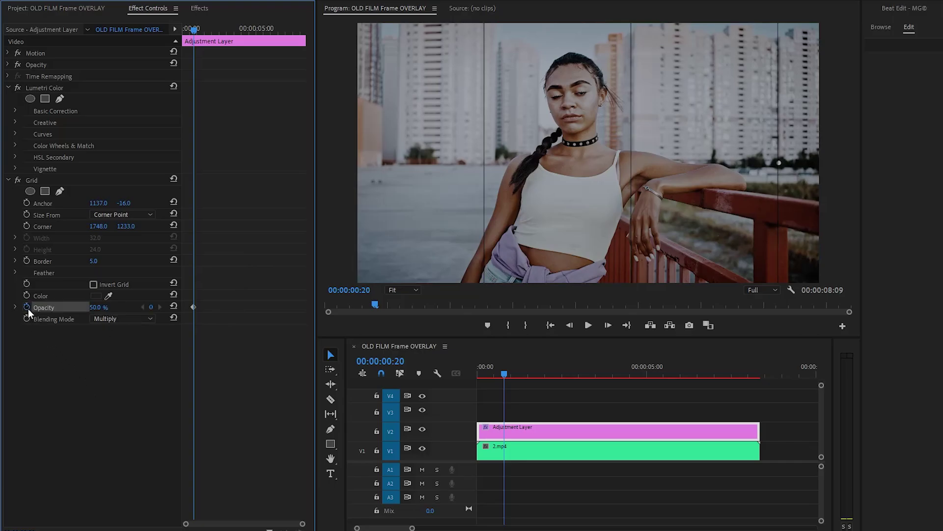
{"action": "left_click_drag", "start_coordinate": [302, 523], "coordinate": [274, 518]}
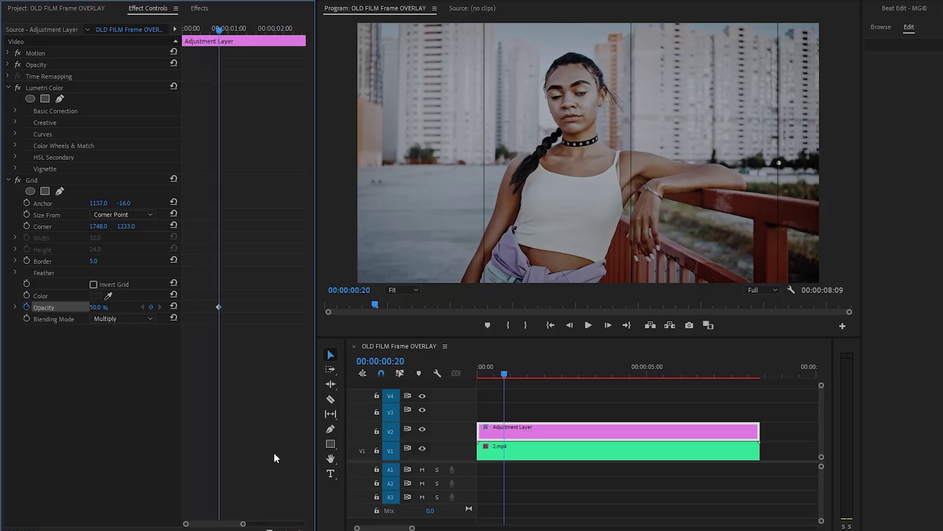
Add a 0% Grid opacity keyframe, then a 50% keyframe a few frames later
{"action": "key", "text": "space"}
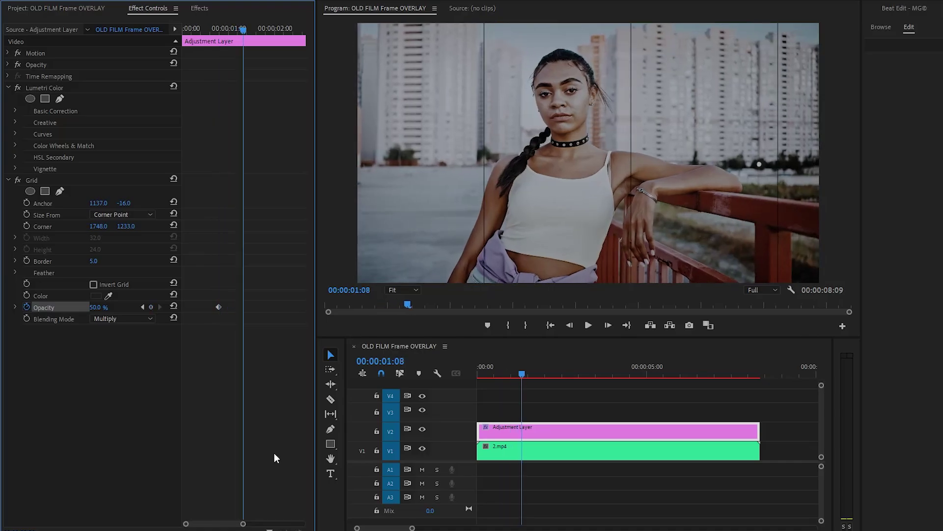
{"action": "left_click", "coordinate": [98, 307]}
{"action": "type", "text": "0"}
{"action": "key", "text": "Return"}
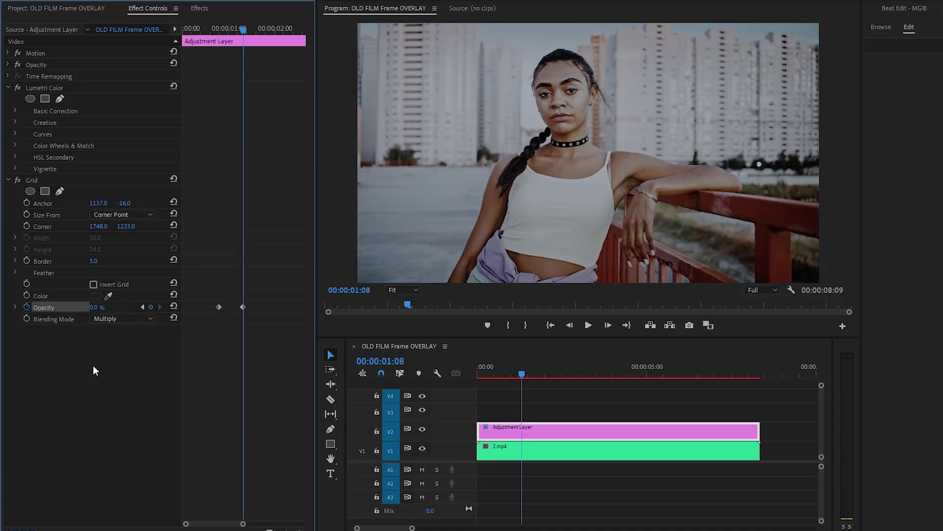
{"action": "key", "text": "space"}
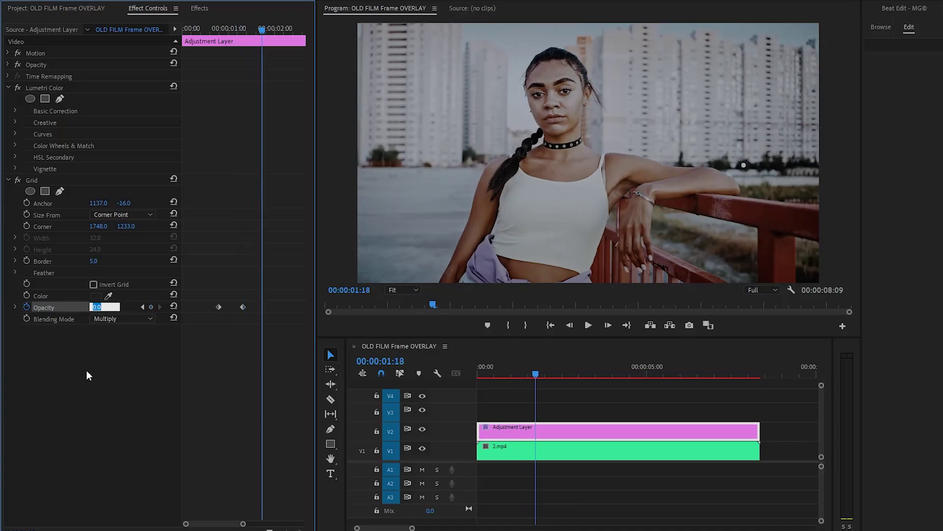
{"action": "type", "text": "50"}
{"action": "key", "text": "Return"}
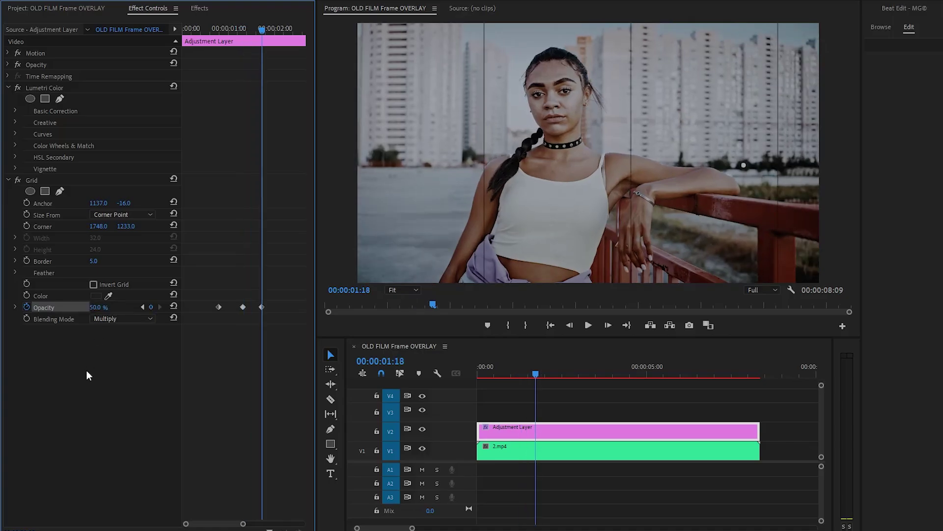
{"action": "left_click", "coordinate": [87, 371]}
Copy the three Grid opacity keyframes and paste them at about 4 seconds
{"action": "left_click_drag", "start_coordinate": [211, 287], "coordinate": [275, 338]}
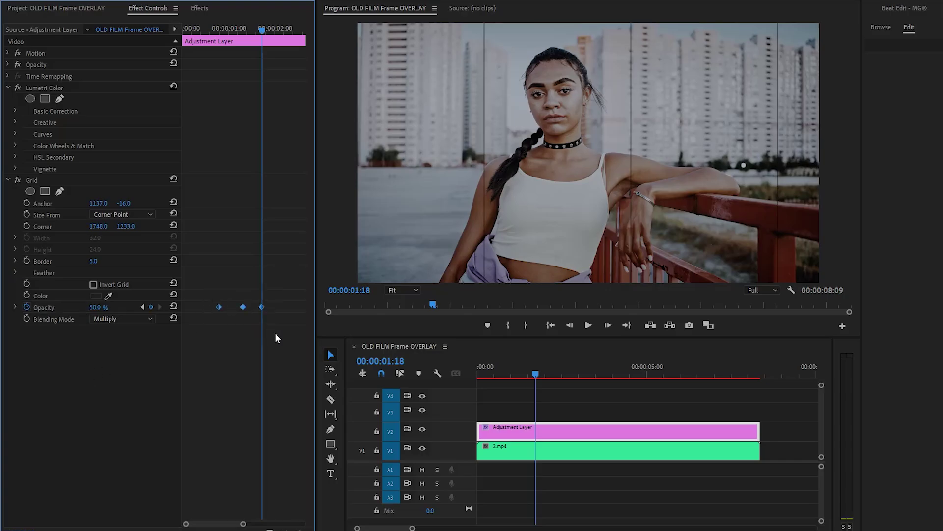
{"action": "right_click", "coordinate": [264, 312]}
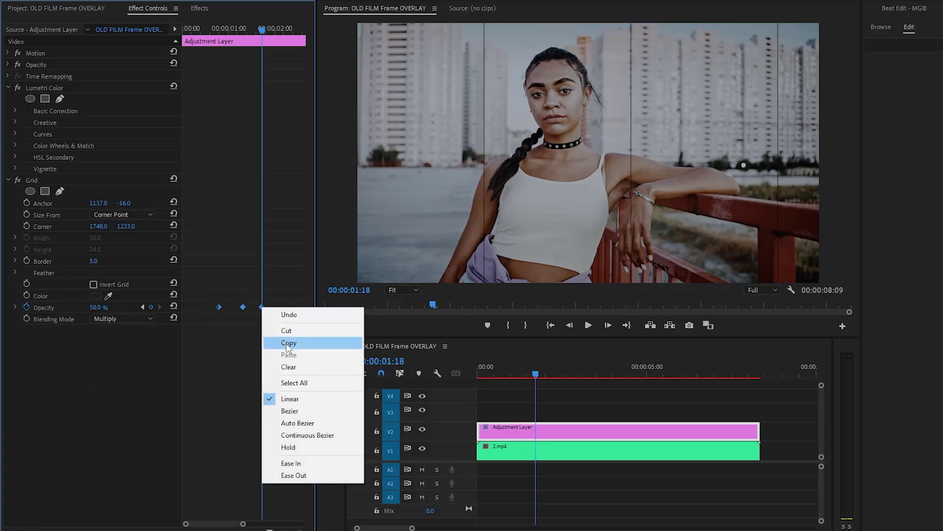
{"action": "left_click", "coordinate": [287, 344]}
{"action": "left_click_drag", "start_coordinate": [243, 523], "coordinate": [302, 523]}
{"action": "left_click_drag", "start_coordinate": [211, 31], "coordinate": [242, 48]}
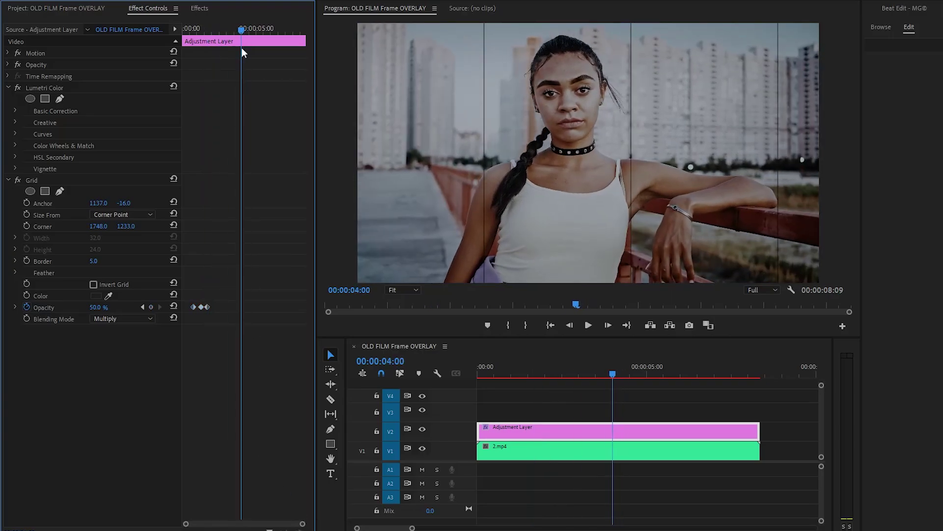
{"action": "right_click", "coordinate": [248, 309]}
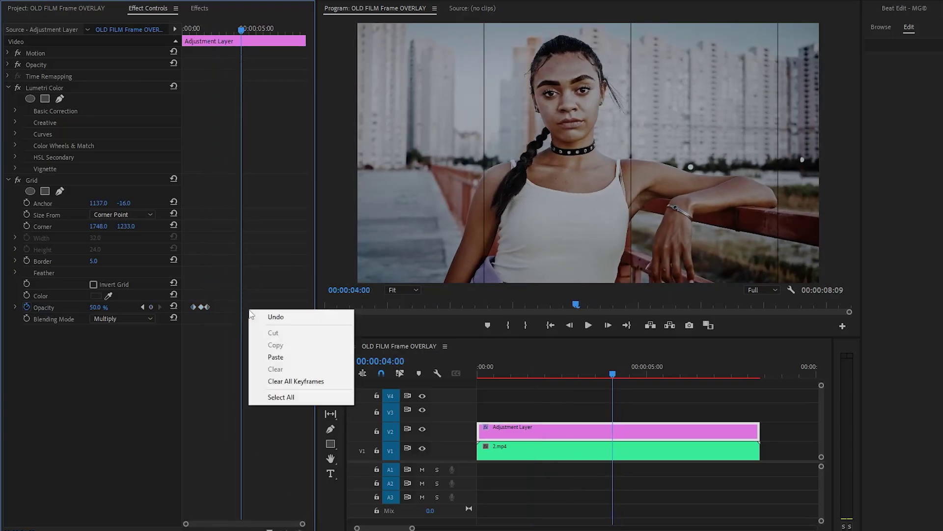
{"action": "left_click", "coordinate": [271, 357]}
Paste another copy of the opacity keyframes around 6 seconds and scrub to check the flicker
{"action": "left_click_drag", "start_coordinate": [254, 42], "coordinate": [287, 54]}
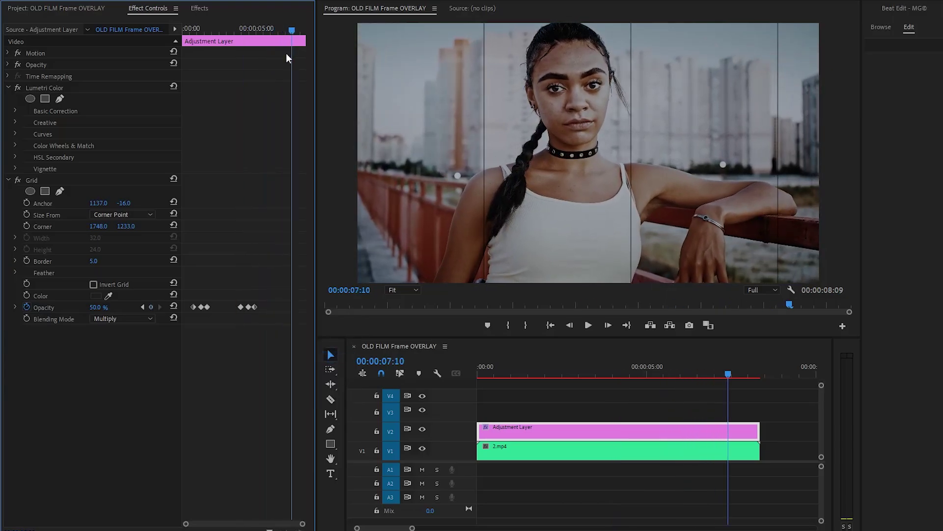
{"action": "right_click", "coordinate": [275, 317]}
{"action": "left_click", "coordinate": [283, 359]}
{"action": "left_click_drag", "start_coordinate": [200, 27], "coordinate": [223, 187]}
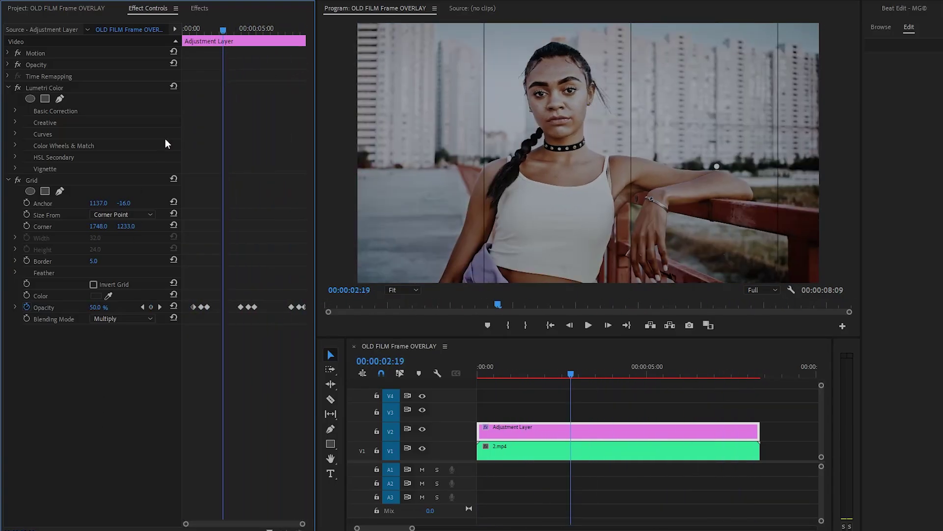
{"action": "left_click", "coordinate": [200, 10]}
Search 'Rough' and apply Roughen Edges to the Adjustment Layer on V2
{"action": "left_click", "coordinate": [111, 23]}
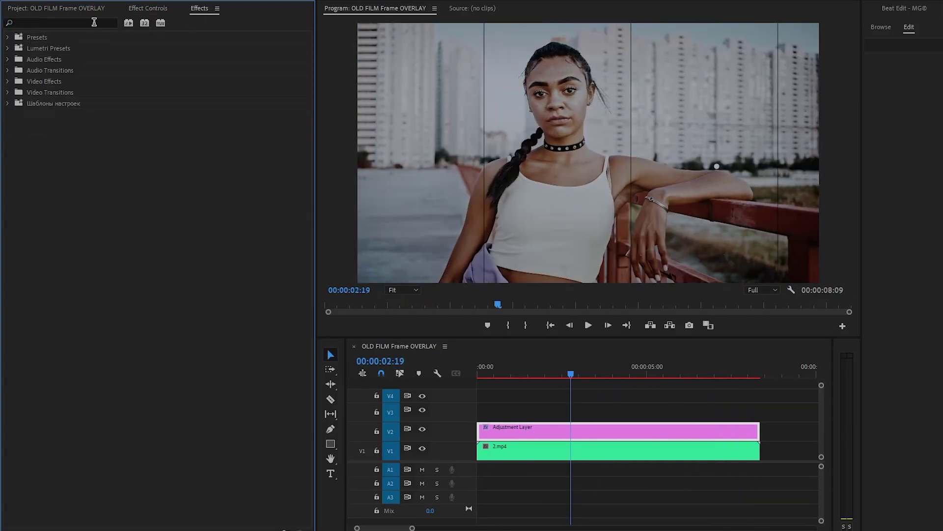
{"action": "type", "text": "Rough"}
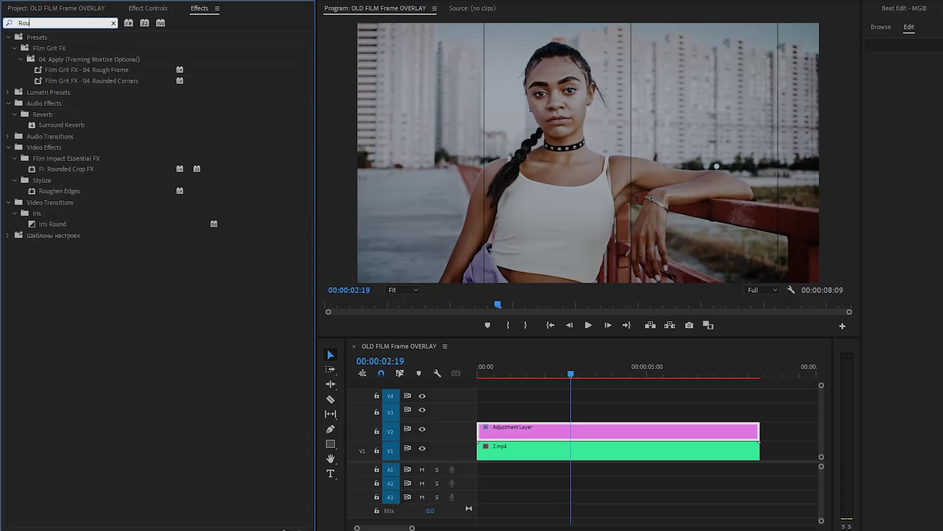
{"action": "left_click", "coordinate": [63, 138]}
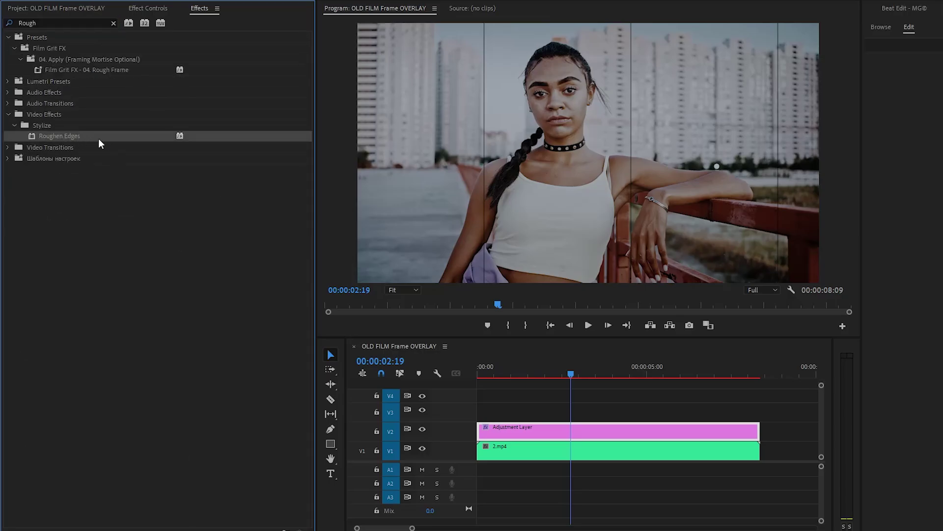
{"action": "left_click_drag", "start_coordinate": [67, 136], "coordinate": [515, 429]}
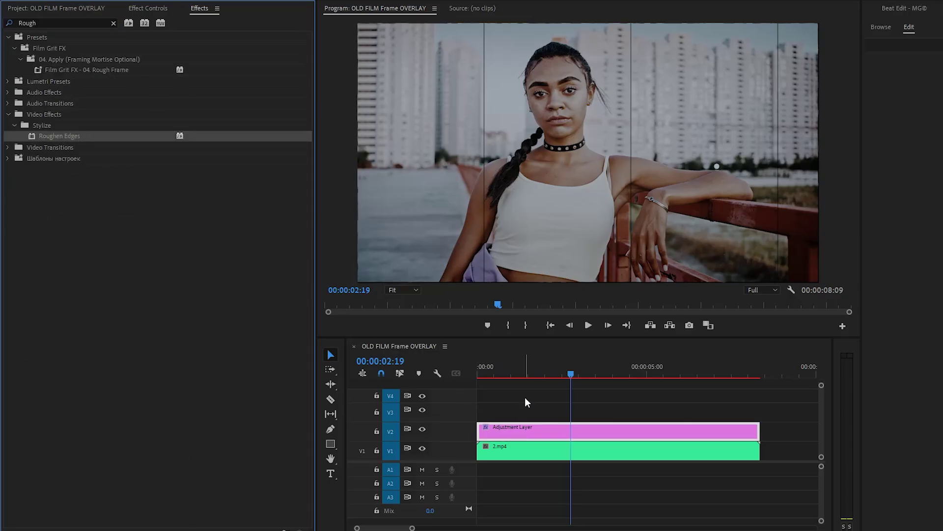
{"action": "left_click", "coordinate": [148, 8]}
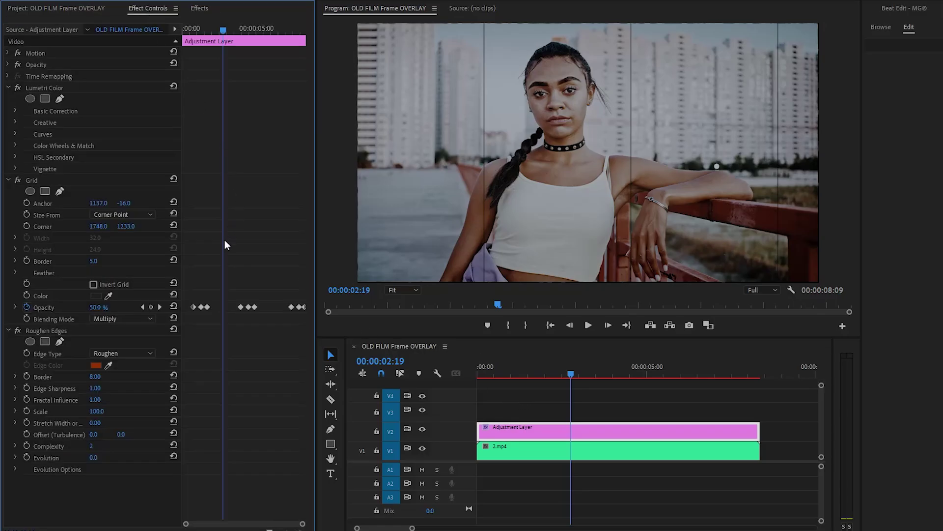
Set Roughen Edges Edge Type to Cut with Border 243
{"action": "left_click", "coordinate": [94, 332]}
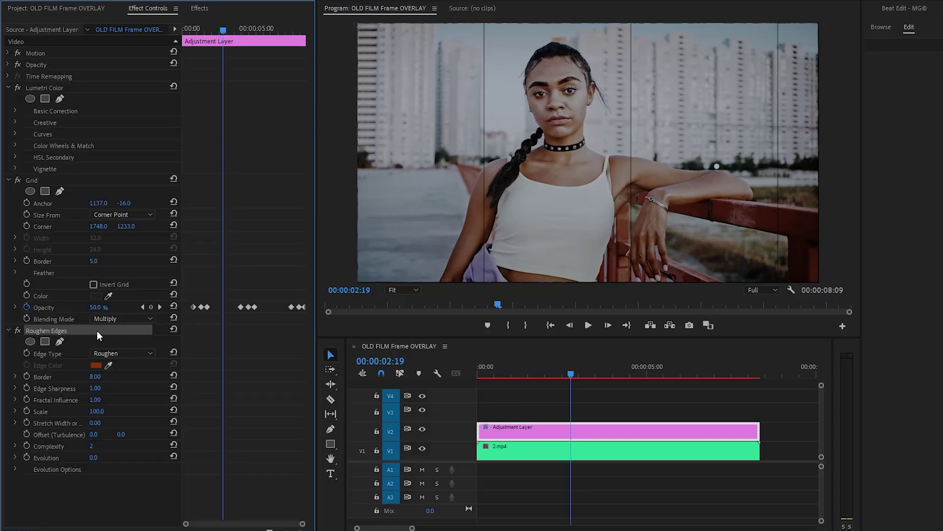
{"action": "left_click", "coordinate": [52, 354]}
{"action": "left_click", "coordinate": [120, 354]}
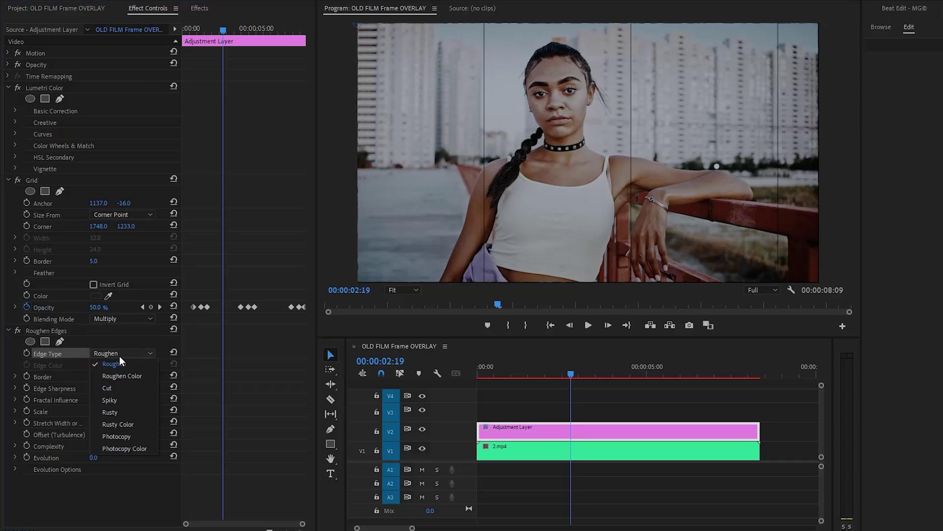
{"action": "left_click", "coordinate": [135, 388]}
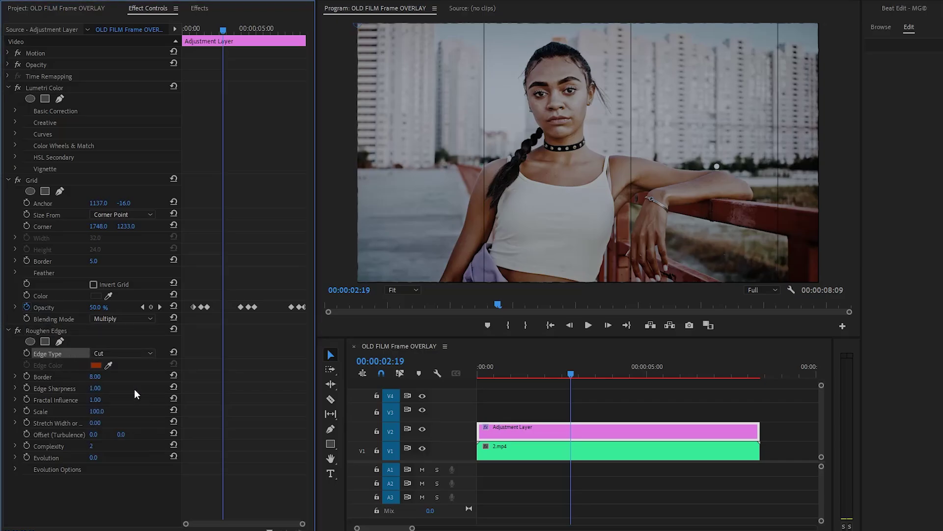
{"action": "left_click", "coordinate": [52, 379]}
{"action": "left_click", "coordinate": [98, 376]}
{"action": "type", "text": "243"}
{"action": "key", "text": "Return"}
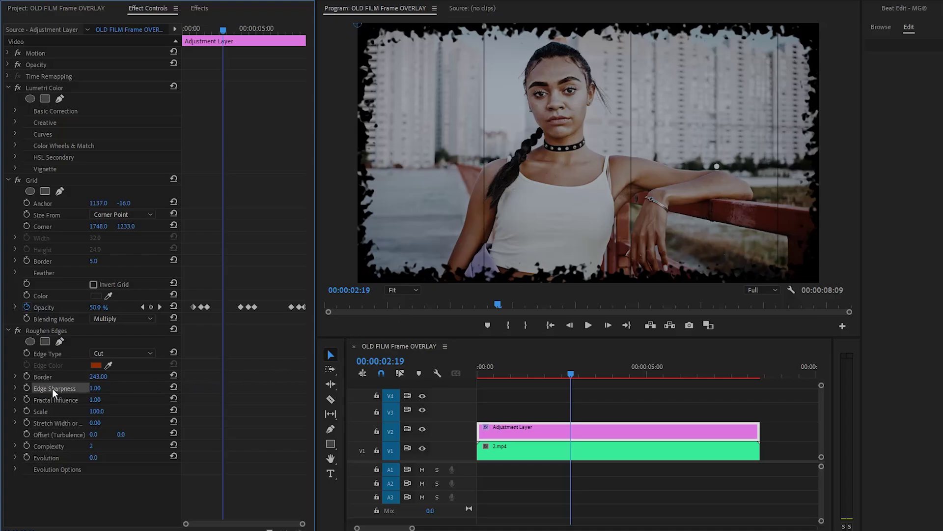
Set Edge Sharpness to 0 and Fractal Influence to 0
{"action": "left_click", "coordinate": [95, 387]}
{"action": "type", "text": "0"}
{"action": "key", "text": "Return"}
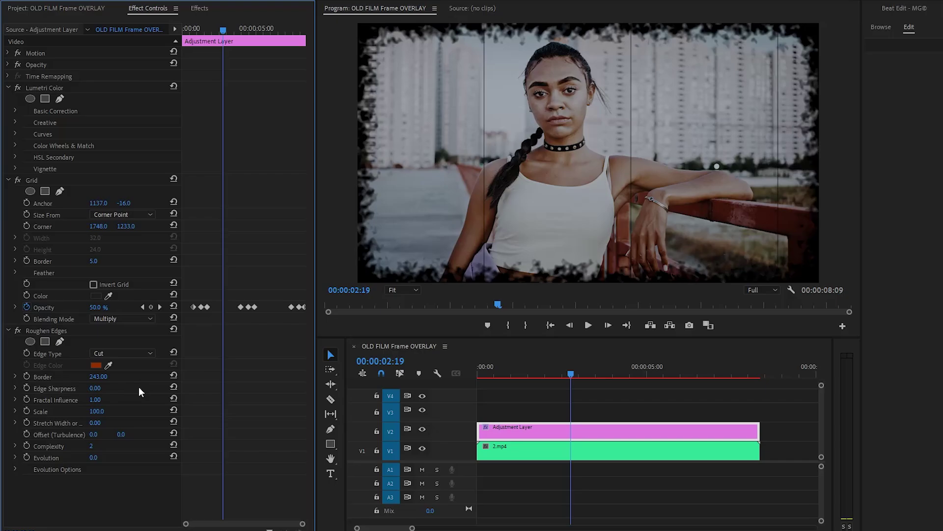
{"action": "left_click", "coordinate": [61, 400]}
{"action": "left_click", "coordinate": [97, 400]}
{"action": "type", "text": "0"}
{"action": "key", "text": "Return"}
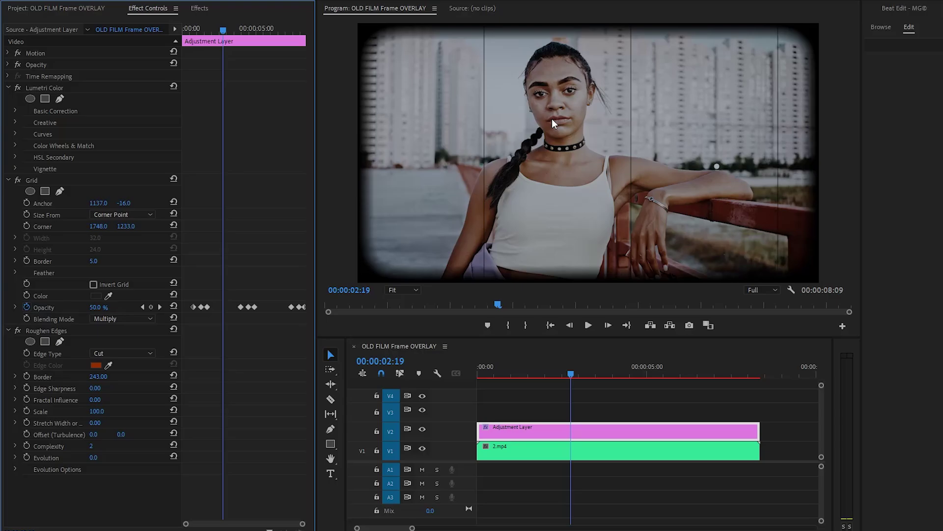
At the clip start, keyframe Roughen Edges Evolution at 360° (one full turn)
{"action": "left_click_drag", "start_coordinate": [222, 28], "coordinate": [172, 31]}
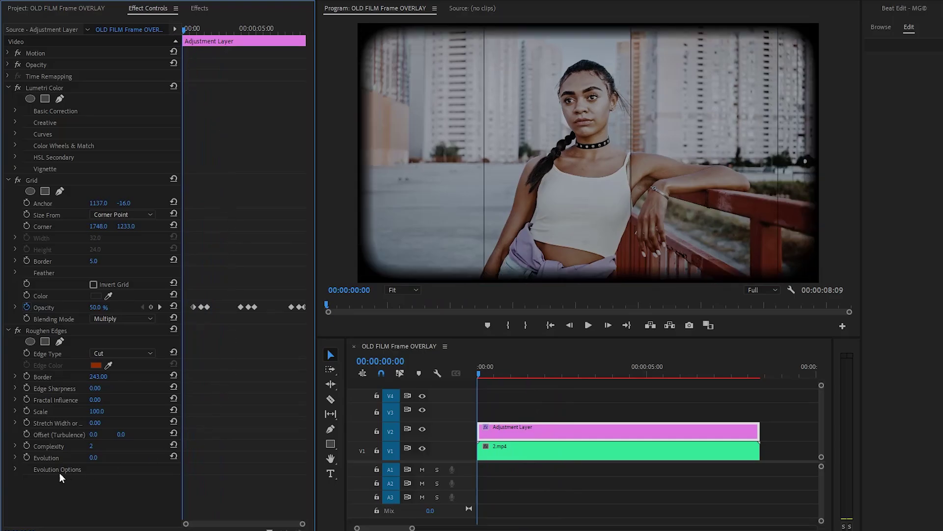
{"action": "left_click", "coordinate": [27, 457]}
{"action": "left_click", "coordinate": [93, 457]}
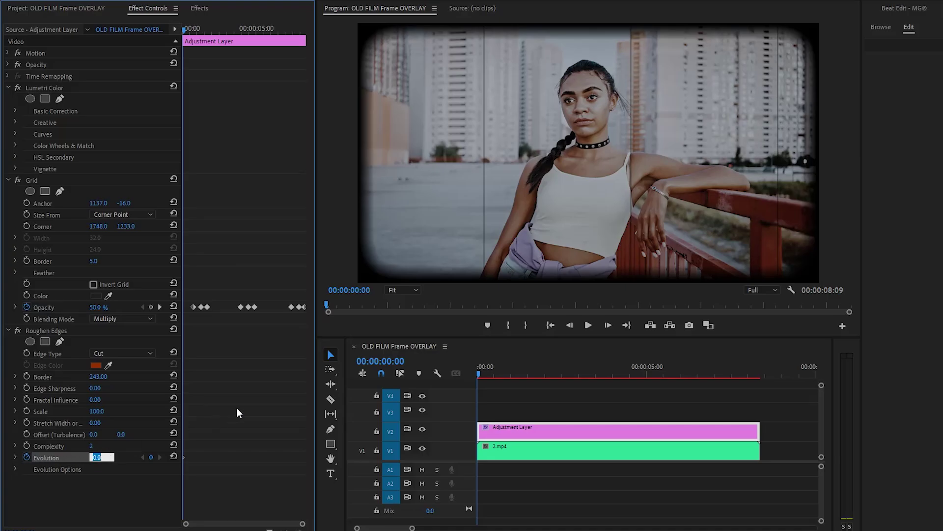
{"action": "type", "text": "360"}
{"action": "key", "text": "Return"}
At the clip end, add an Evolution keyframe of 0°, then return to the Effects panel
{"action": "left_click_drag", "start_coordinate": [184, 28], "coordinate": [305, 72]}
{"action": "left_click", "coordinate": [273, 182]}
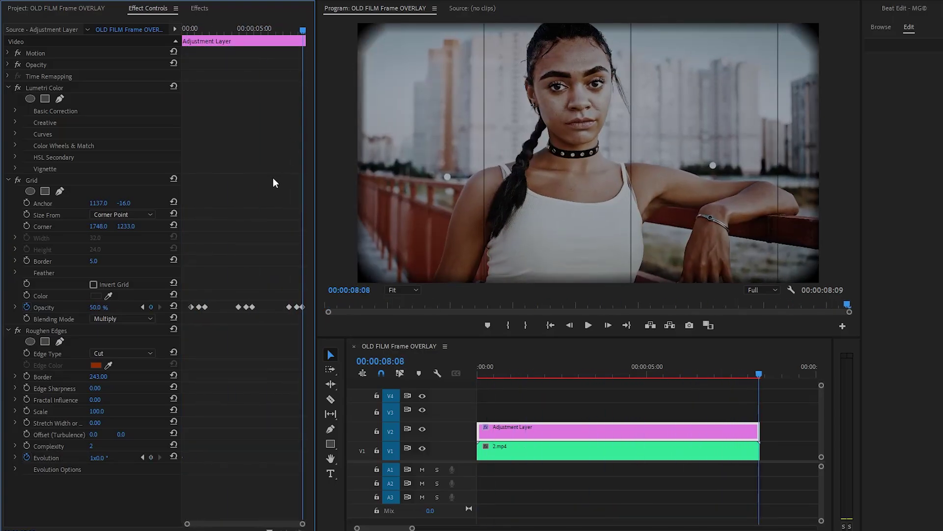
{"action": "left_click", "coordinate": [100, 457]}
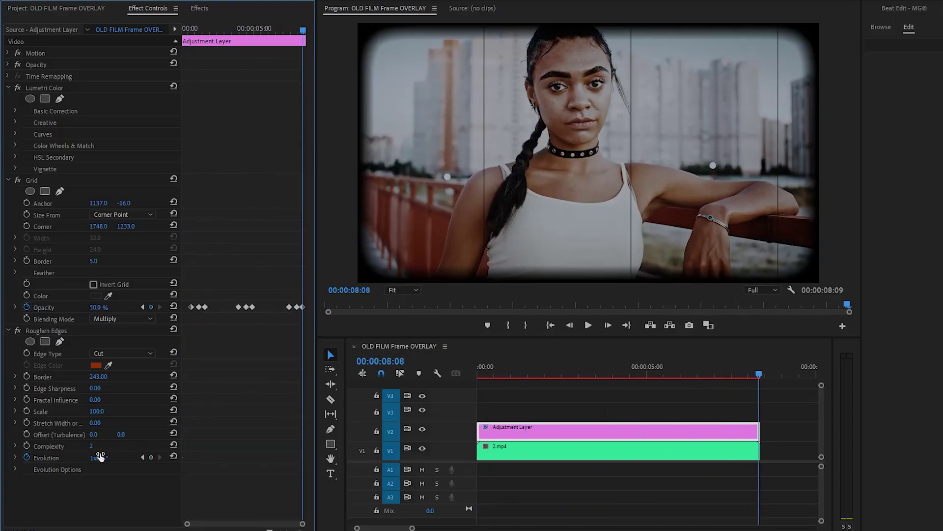
{"action": "type", "text": "0"}
{"action": "key", "text": "Return"}
{"action": "left_click", "coordinate": [199, 9]}
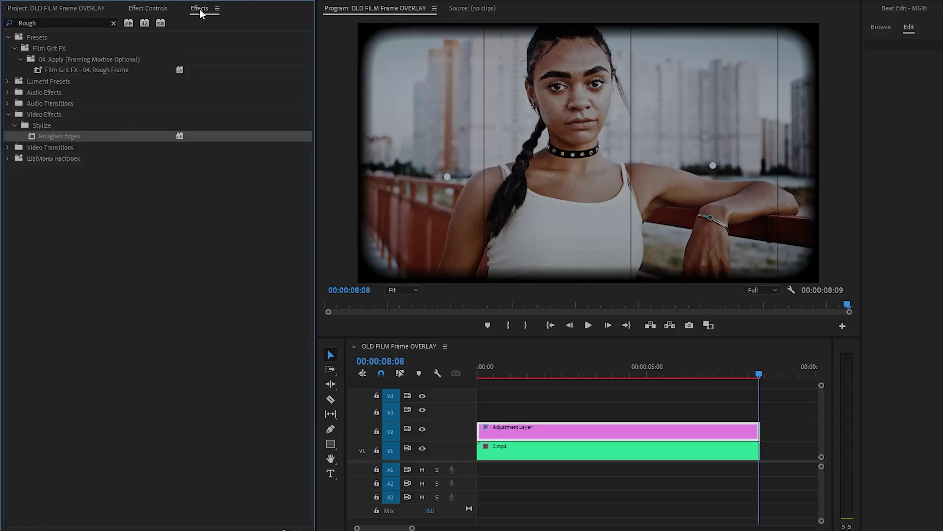
Find Directional Blur in Effects and apply it to the Adjustment Layer
{"action": "left_click", "coordinate": [113, 23]}
{"action": "left_click", "coordinate": [87, 22]}
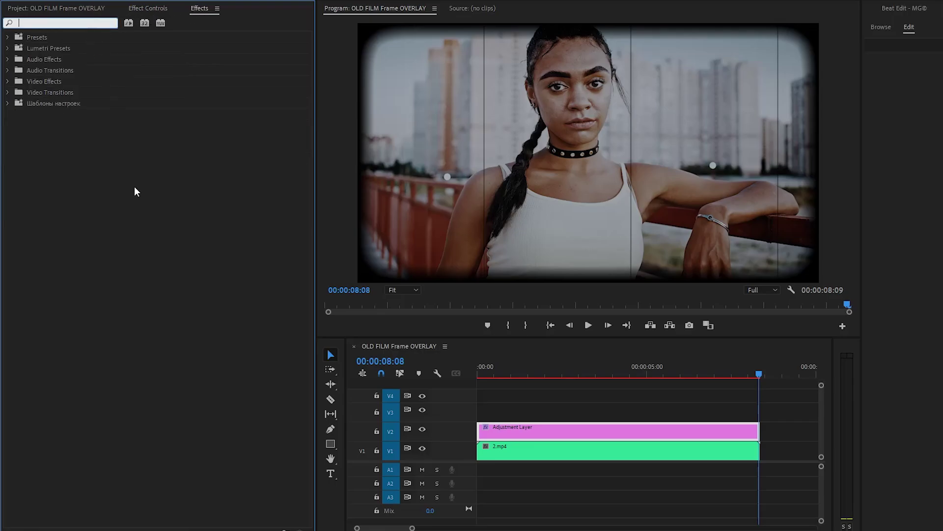
{"action": "type", "text": "Directio"}
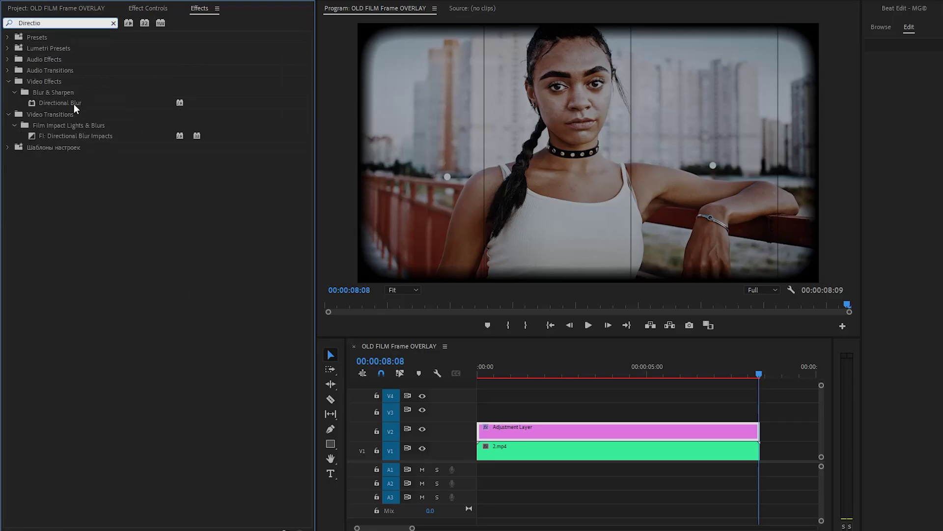
{"action": "left_click_drag", "start_coordinate": [72, 103], "coordinate": [502, 376]}
Set Directional Blur to Direction 90° and Blur Length 2
{"action": "left_click", "coordinate": [157, 8]}
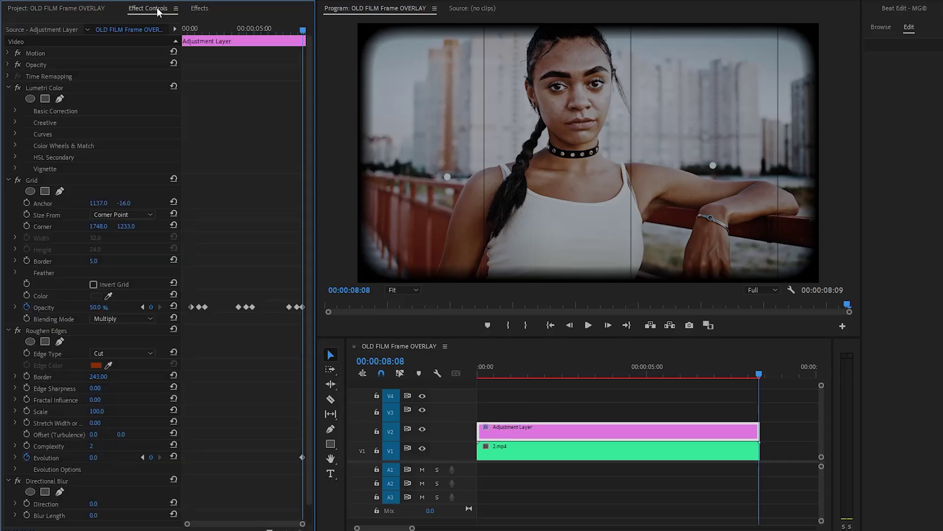
{"action": "scroll", "coordinate": [252, 186], "scroll_direction": "down", "scroll_amount": 1}
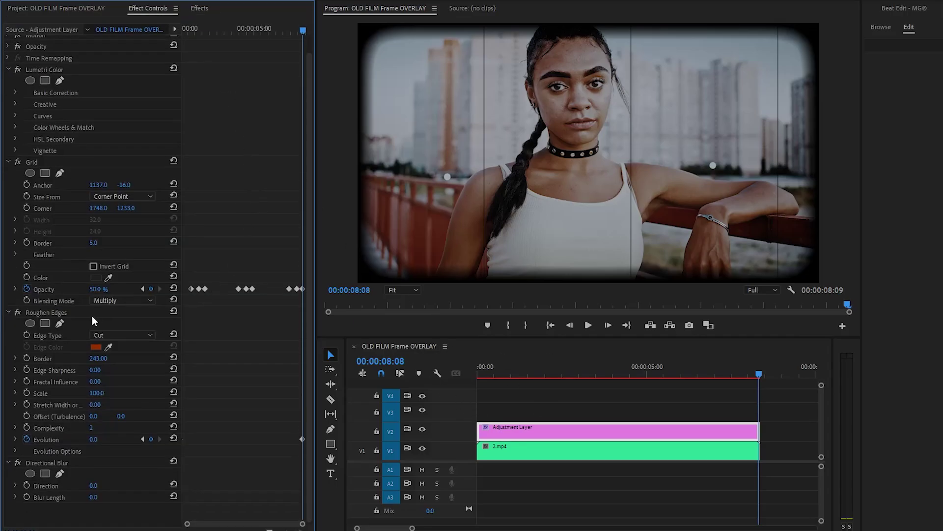
{"action": "left_click", "coordinate": [9, 313]}
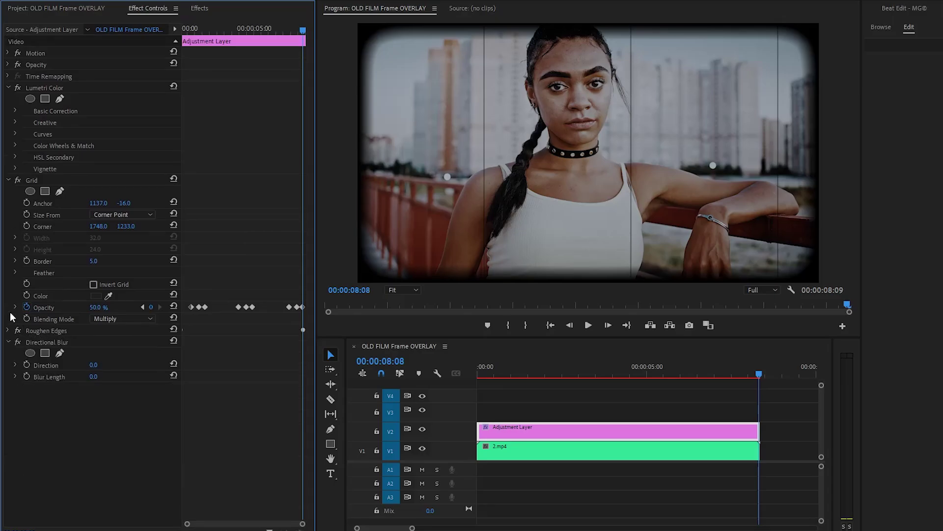
{"action": "left_click", "coordinate": [78, 341]}
{"action": "left_click", "coordinate": [46, 366]}
{"action": "left_click", "coordinate": [93, 364]}
{"action": "type", "text": "90"}
{"action": "key", "text": "Return"}
{"action": "left_click", "coordinate": [92, 377]}
{"action": "type", "text": "2"}
{"action": "key", "text": "Return"}
Return the playhead to the start and deselect the clips in the sequence
{"action": "left_click", "coordinate": [116, 438]}
{"action": "left_click_drag", "start_coordinate": [598, 377], "coordinate": [479, 376]}
{"action": "left_click", "coordinate": [576, 397]}
Render the OLD FILM Frame OVERLAY sequence and play back the old-film result
{"action": "key", "text": "Return"}
{"action": "key", "text": "space"}
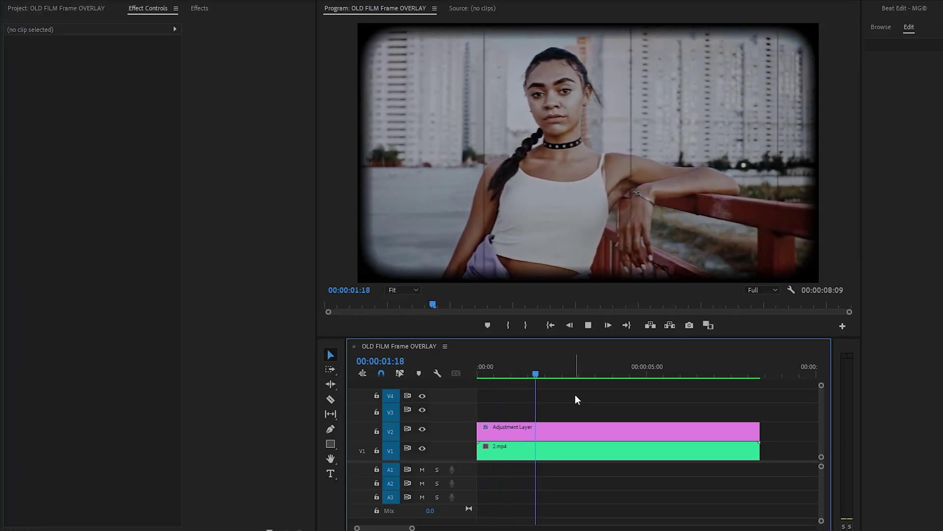